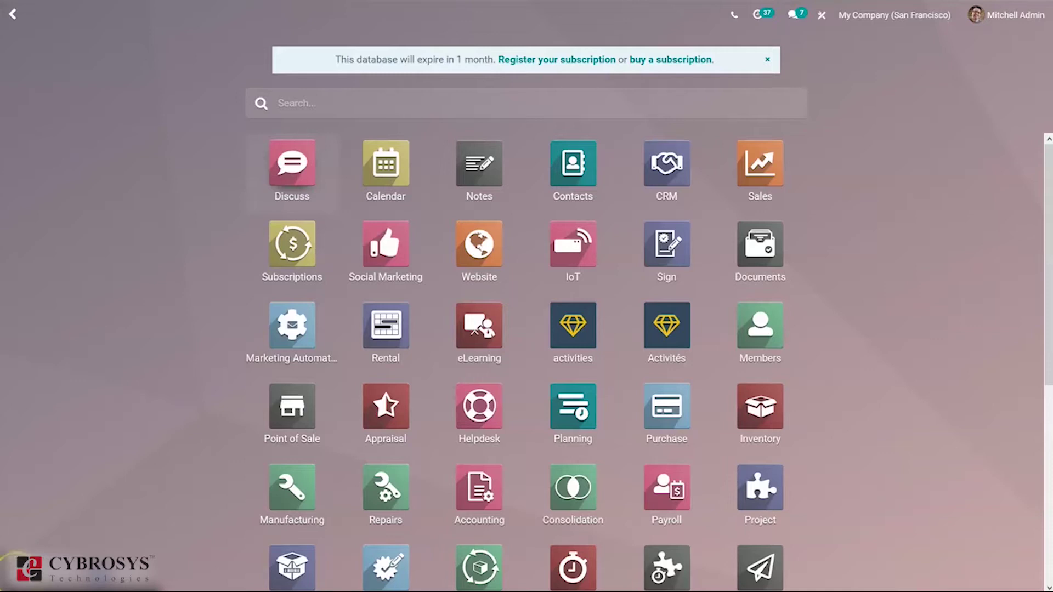
Launch the Project app from the home screen and go to its Configuration > Settings page.
drag(1044, 213, 1050, 235)
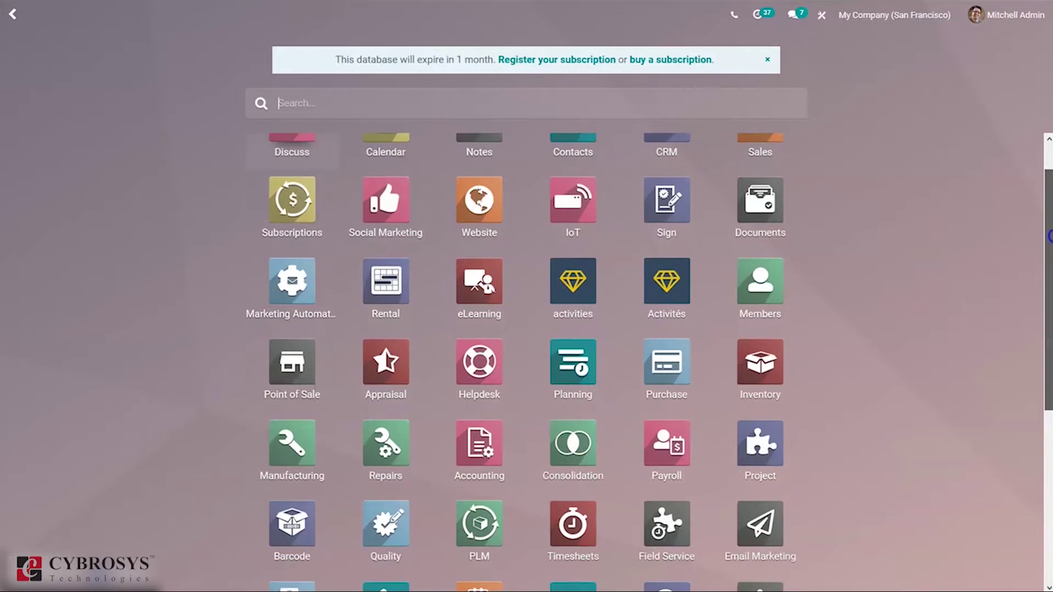
click(755, 449)
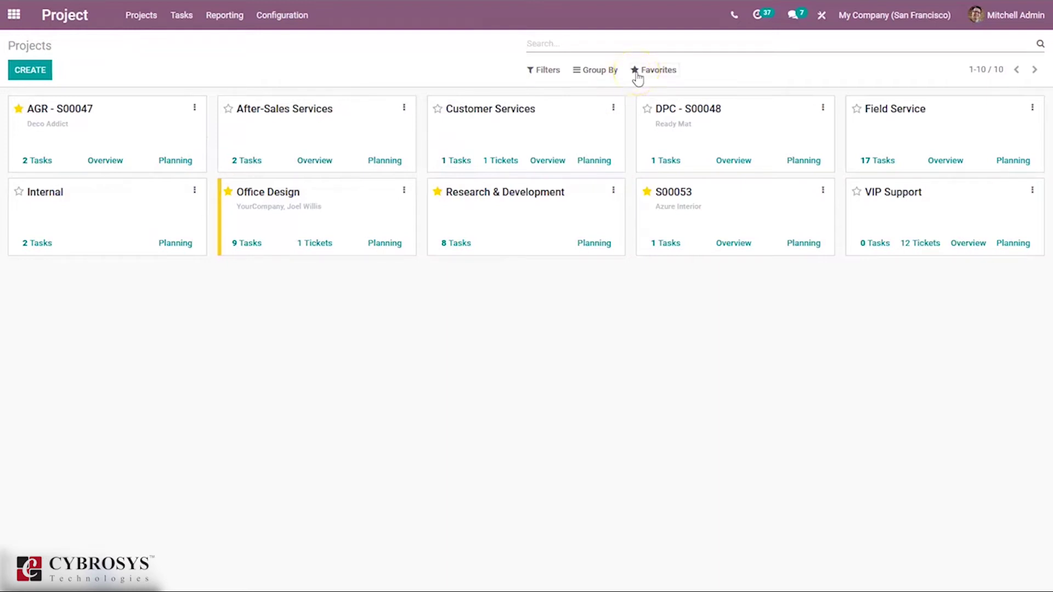
click(284, 18)
click(285, 44)
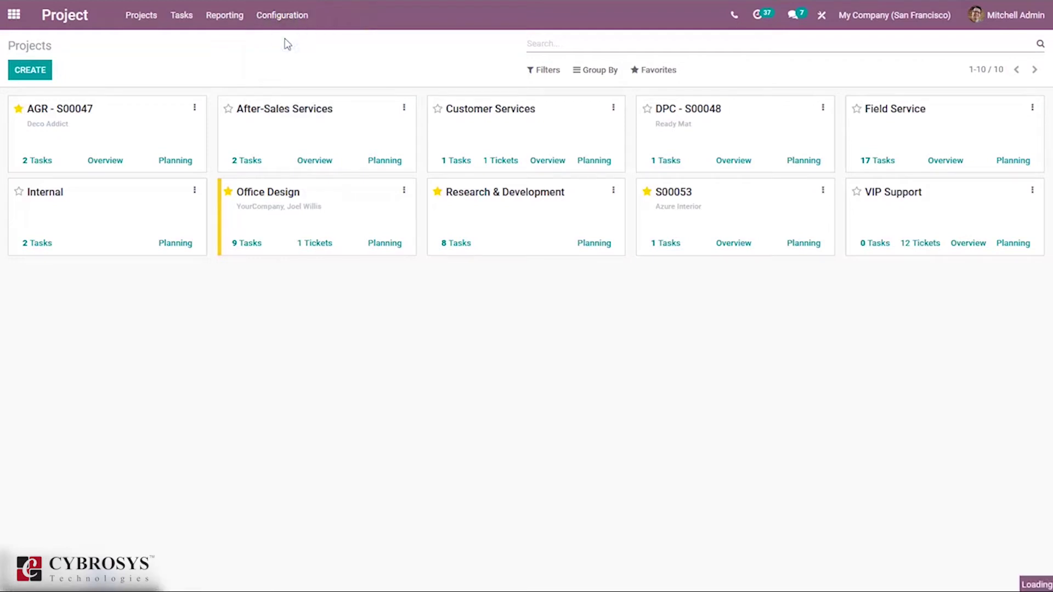
Enable Customer Ratings, Sub-tasks, Recurring Tasks and Collaborative Pads in Project settings and save.
click(276, 20)
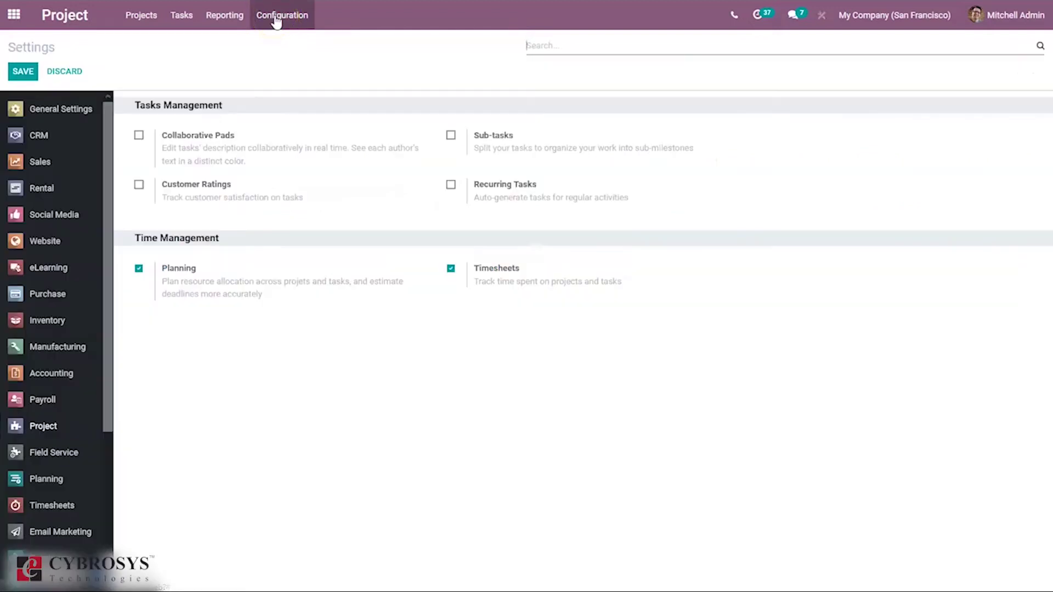
click(138, 185)
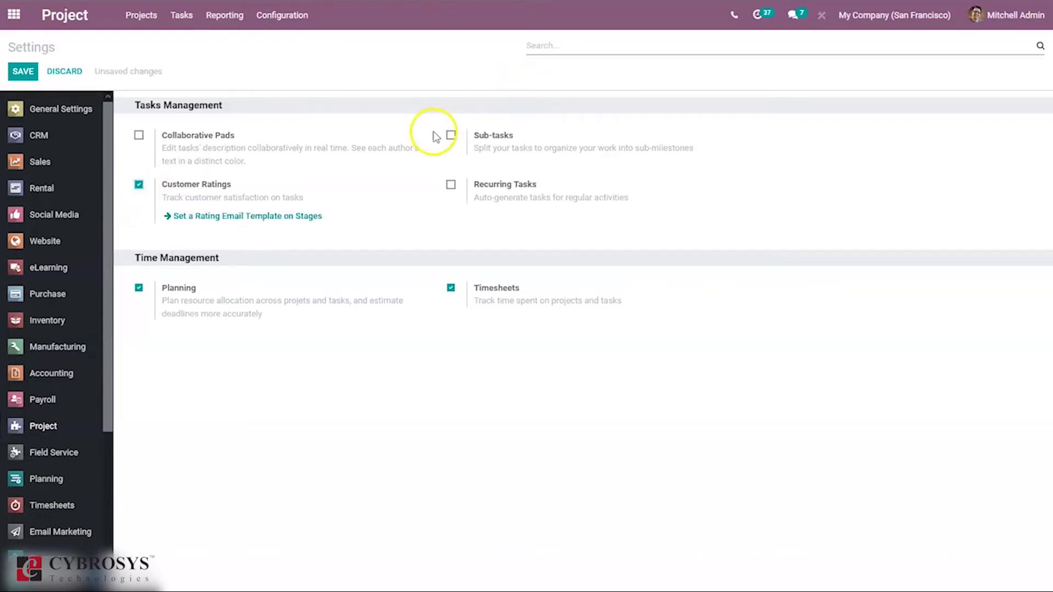
click(450, 136)
click(451, 186)
click(138, 137)
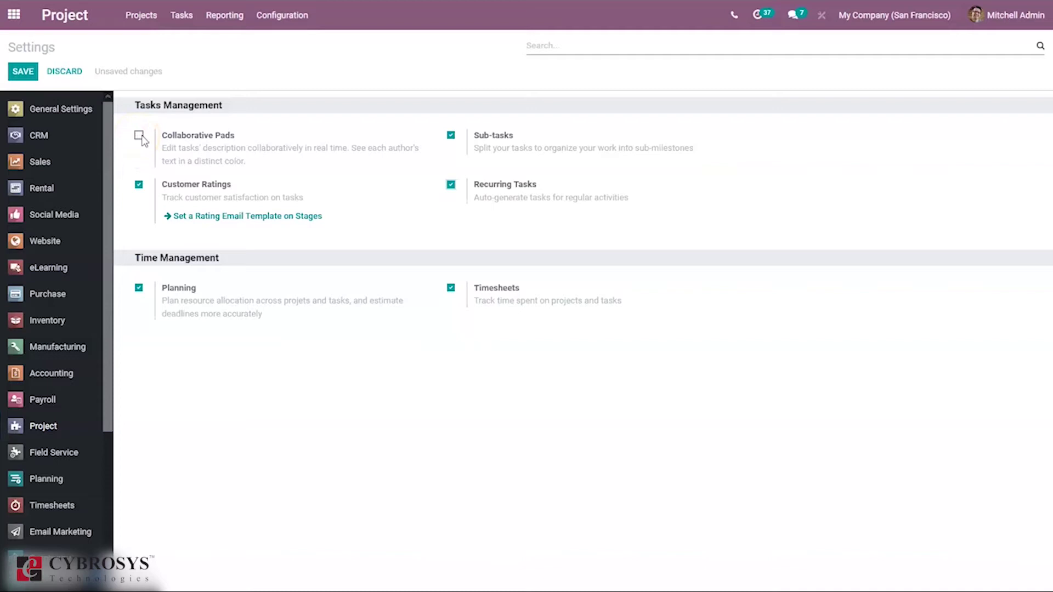
click(18, 75)
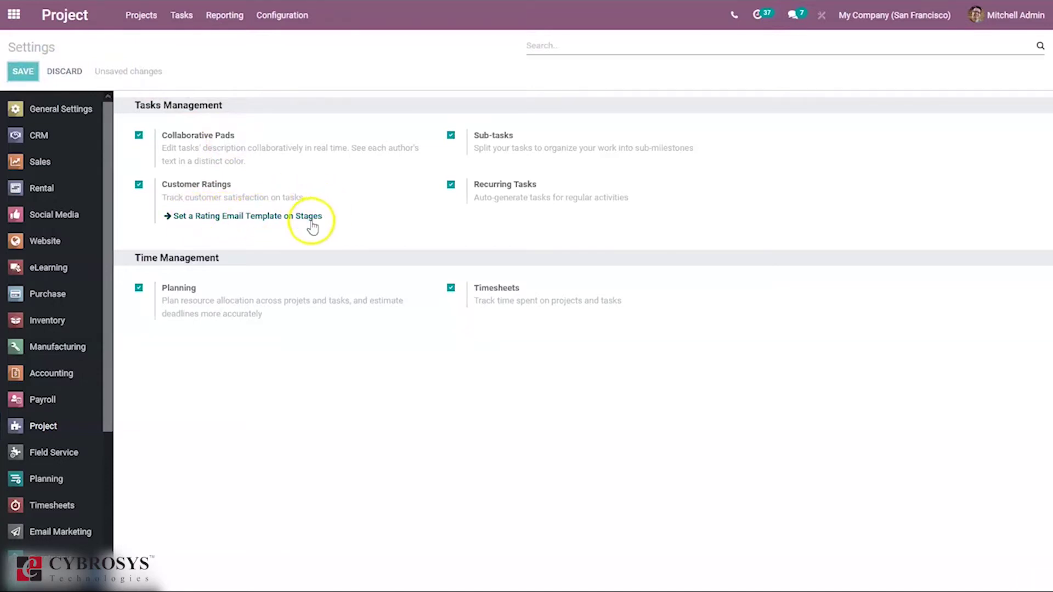
Check the stage rating email template link, then open the Configuration > Projects list.
click(242, 217)
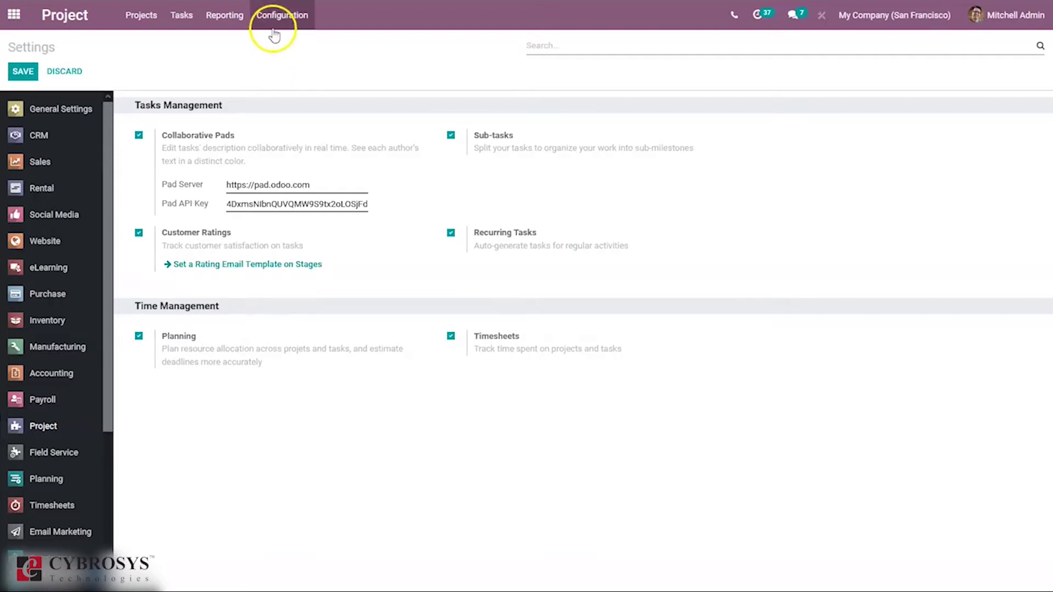
click(272, 19)
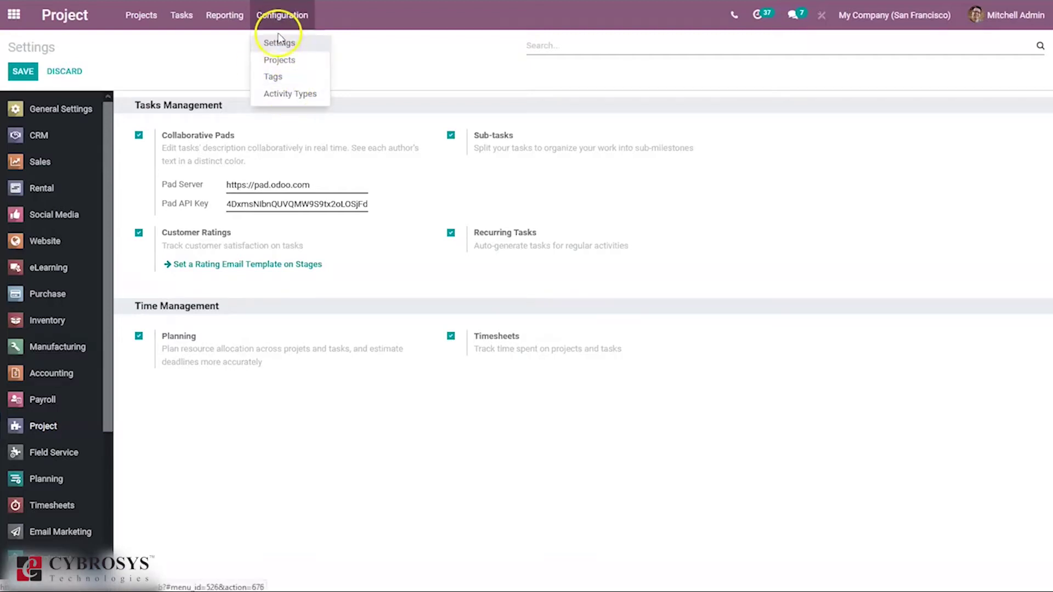
click(244, 16)
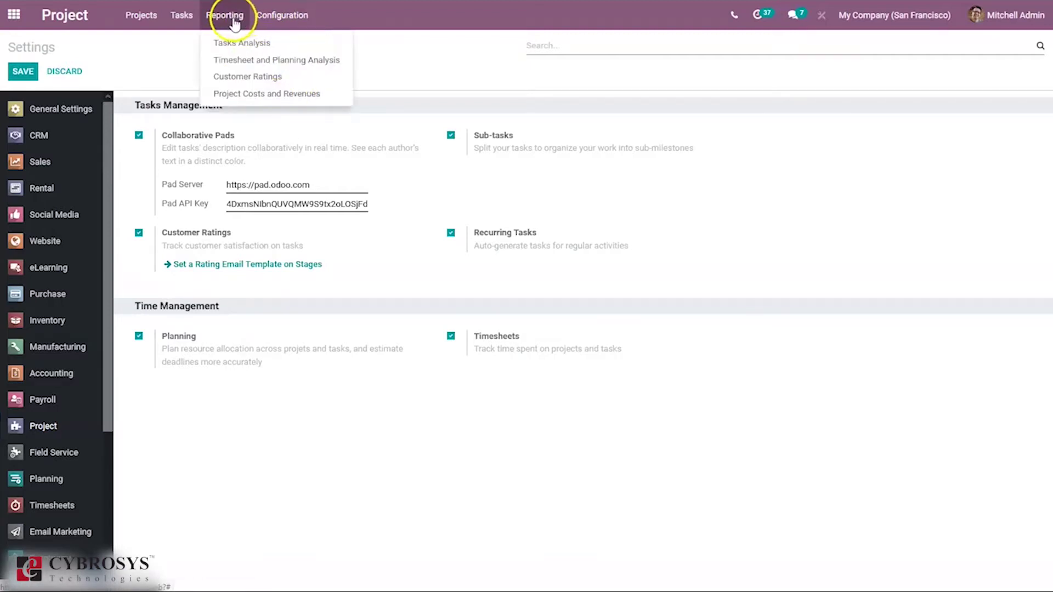
click(300, 17)
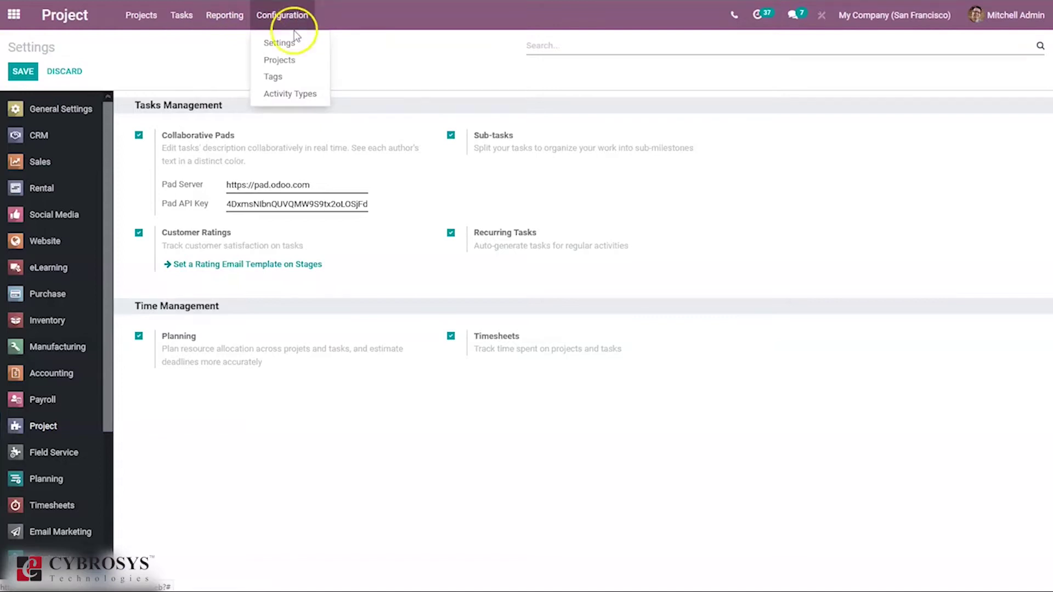
click(281, 60)
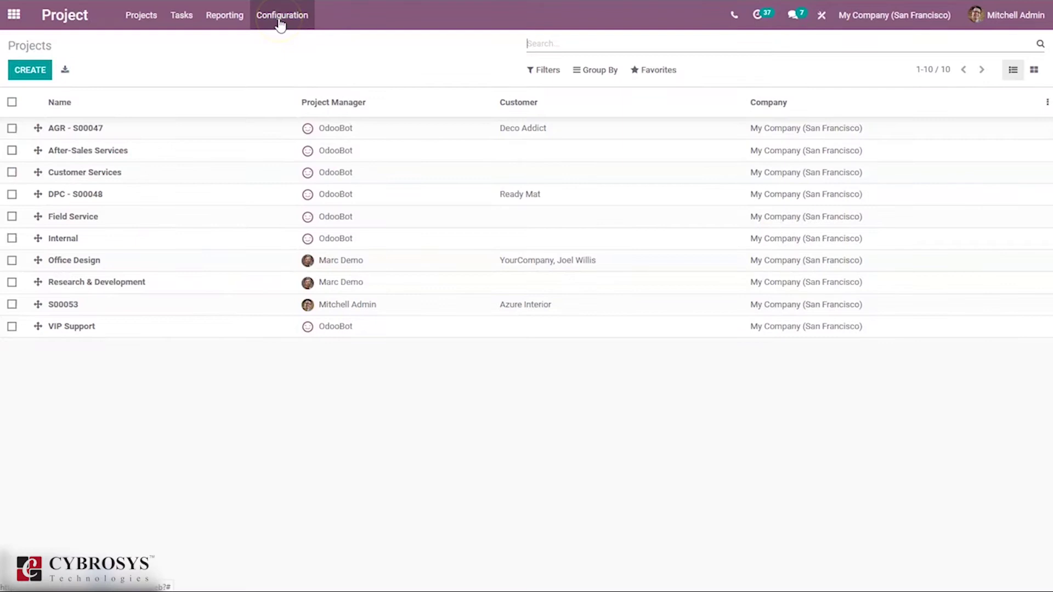
Set project AGR - S00047's Customer Ratings option to 'Rating when changing stage' and save.
click(98, 130)
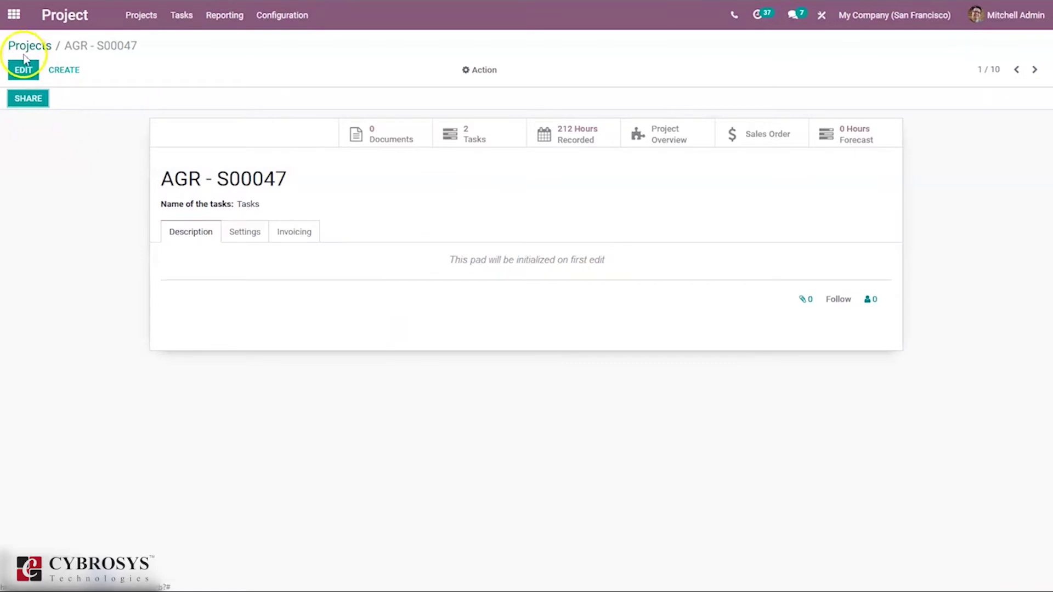
click(24, 71)
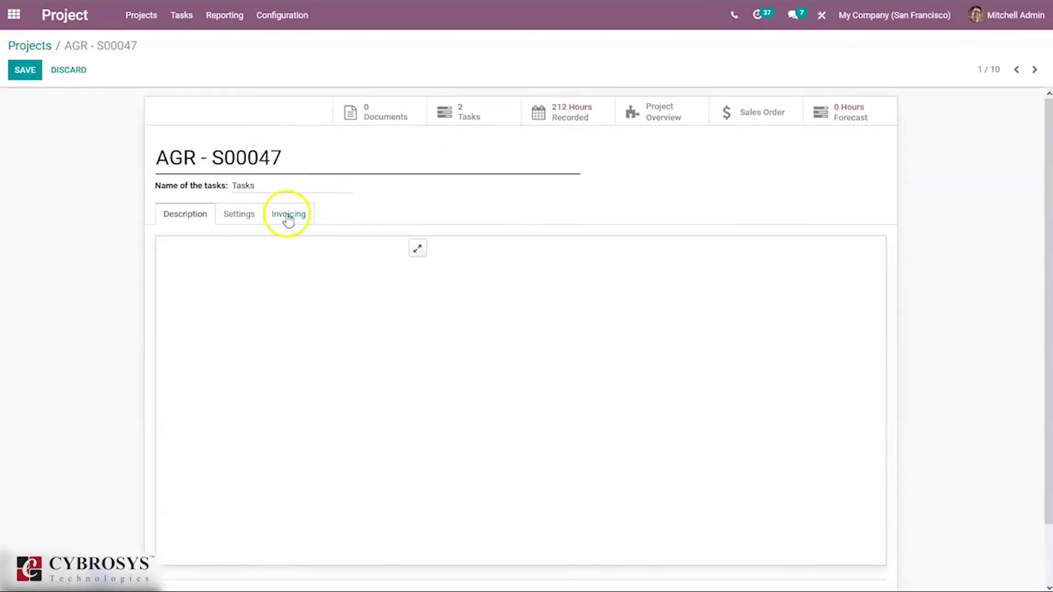
click(255, 212)
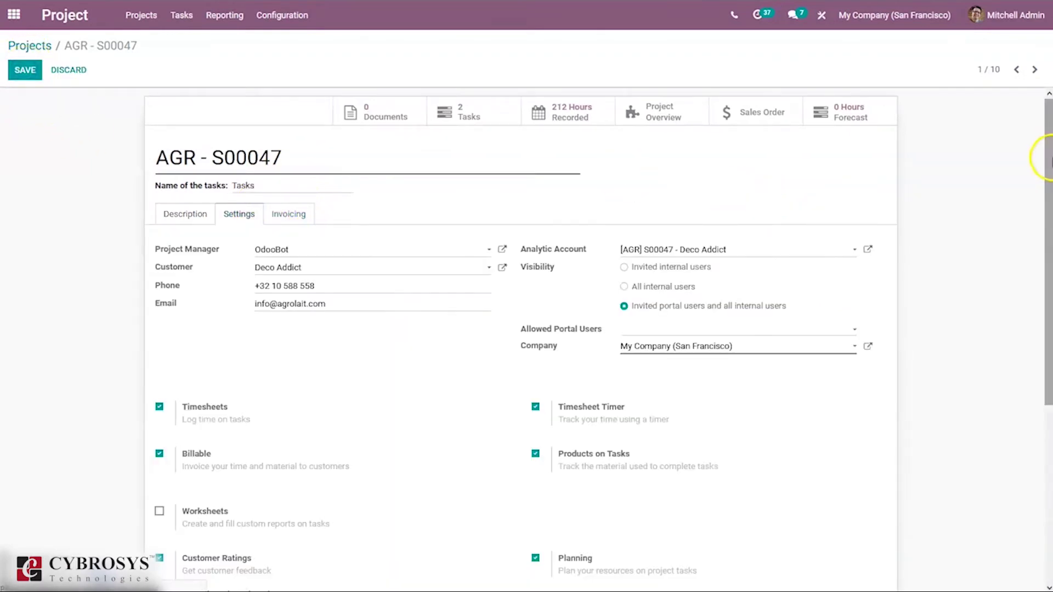
drag(1048, 158, 1049, 323)
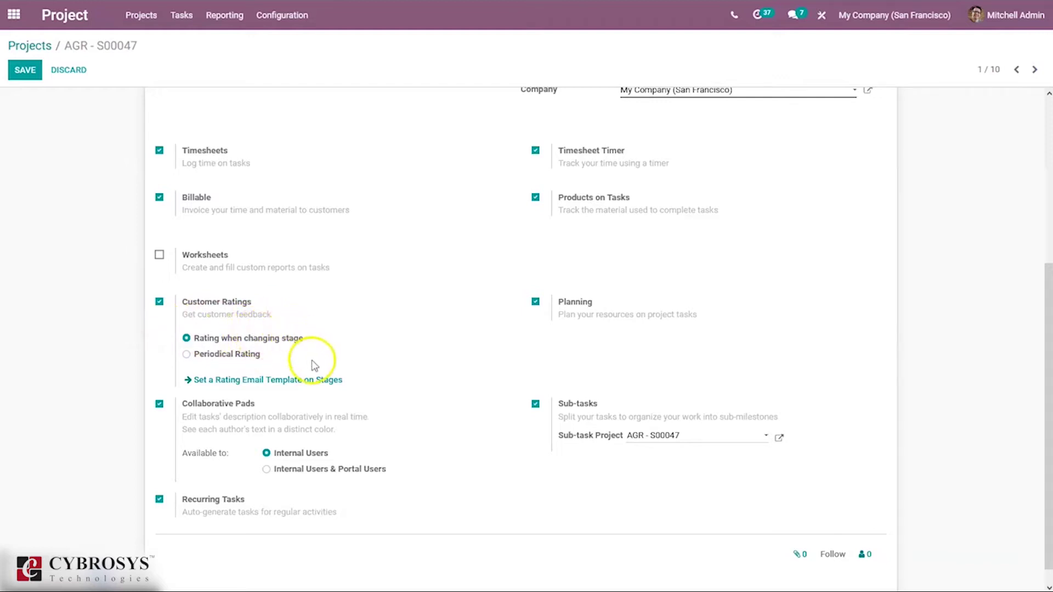
mouse_move(198, 355)
click(202, 354)
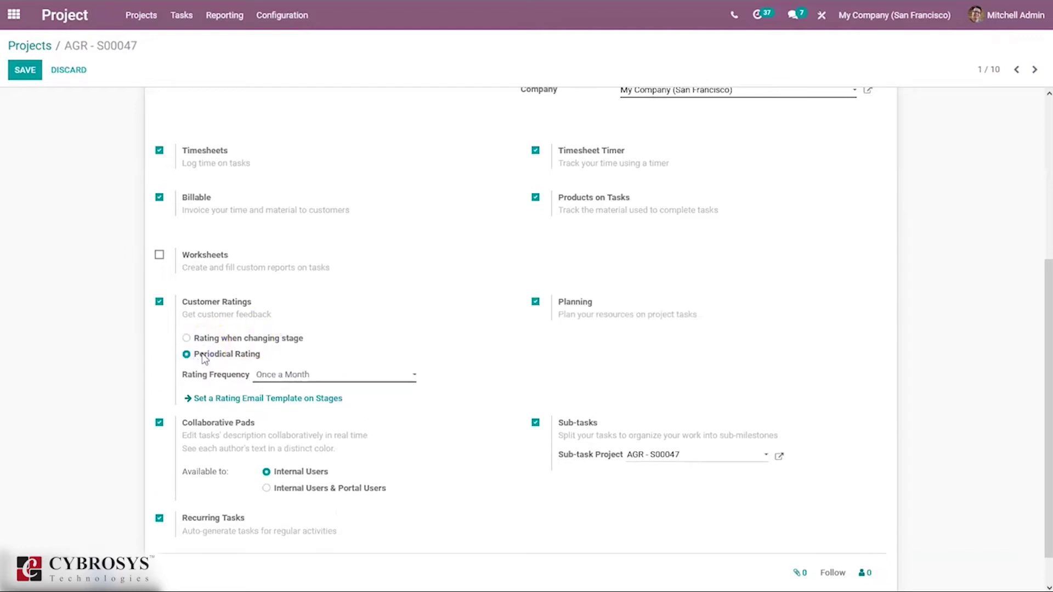
click(267, 379)
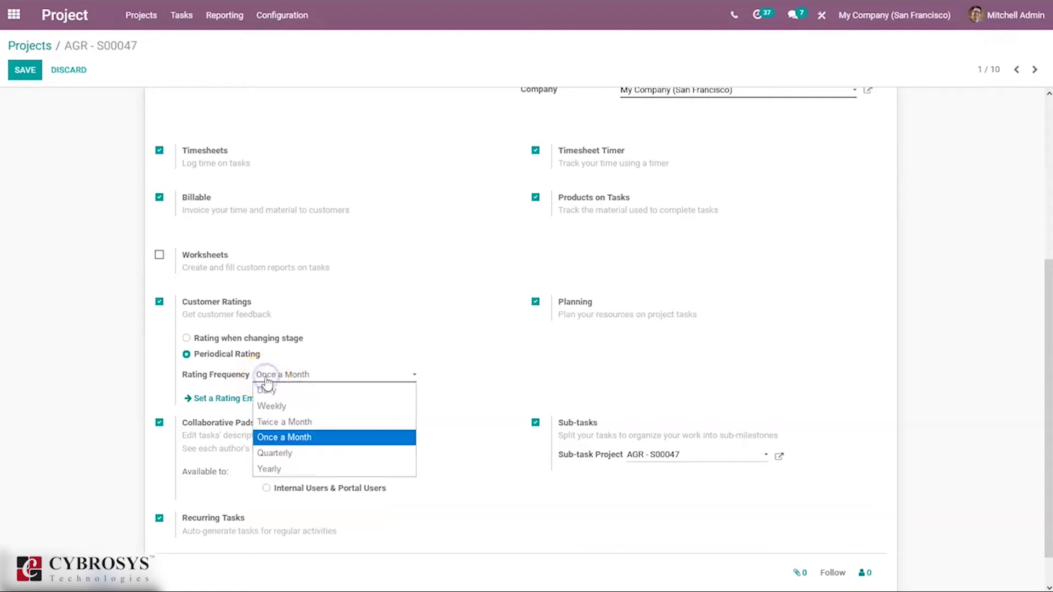
click(327, 323)
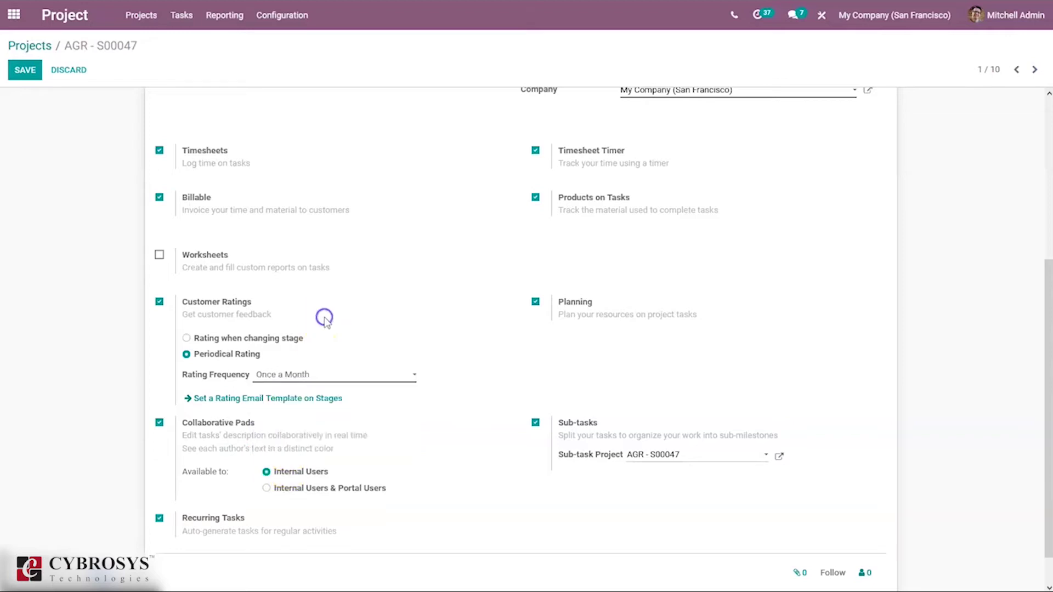
click(213, 339)
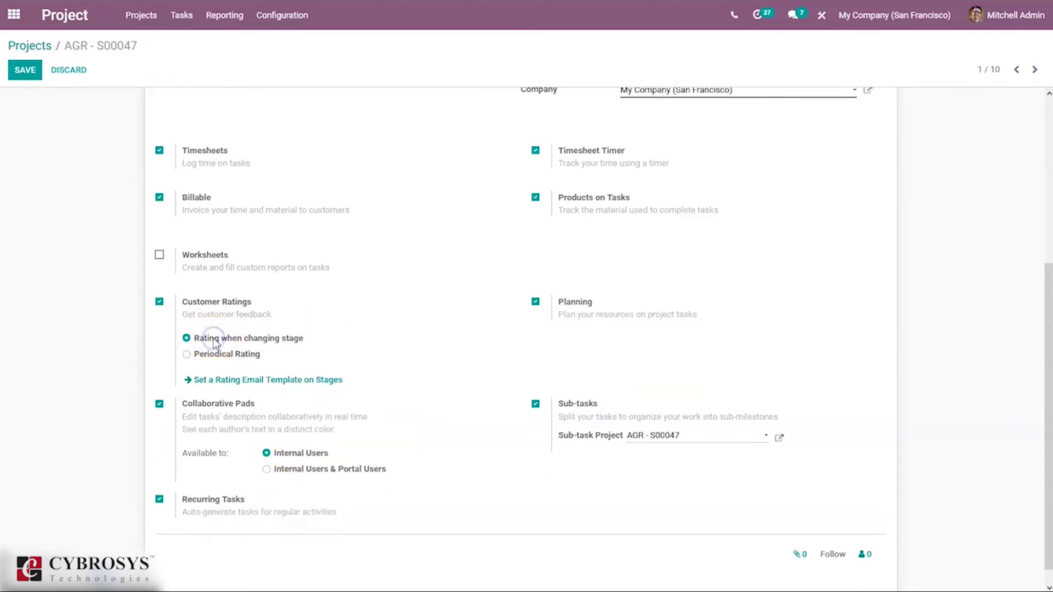
click(22, 74)
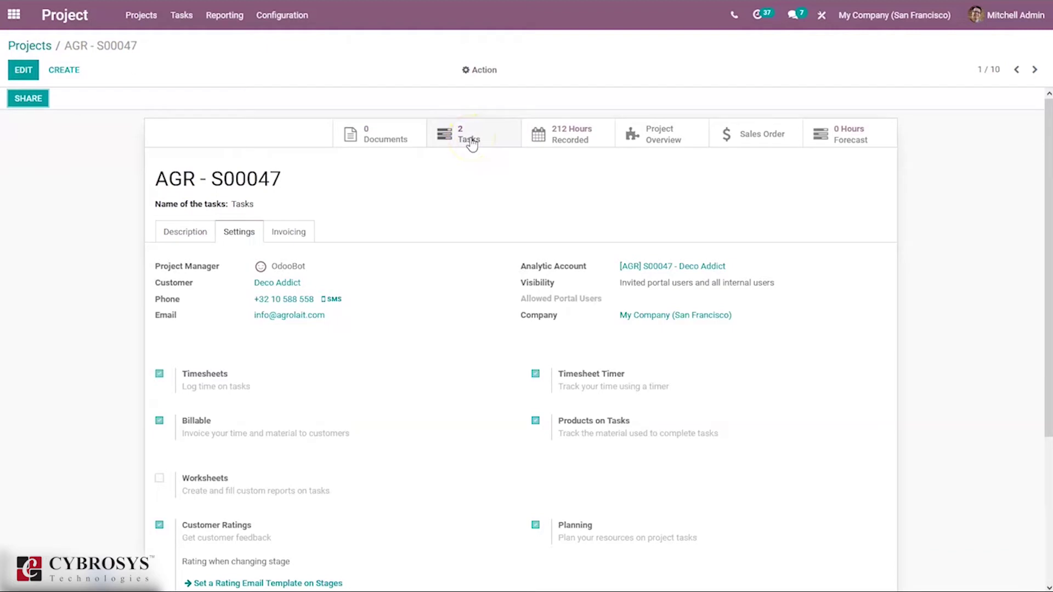
Open the AGR - S00047 task board, unfold the Done stage, and edit the New stage.
click(475, 139)
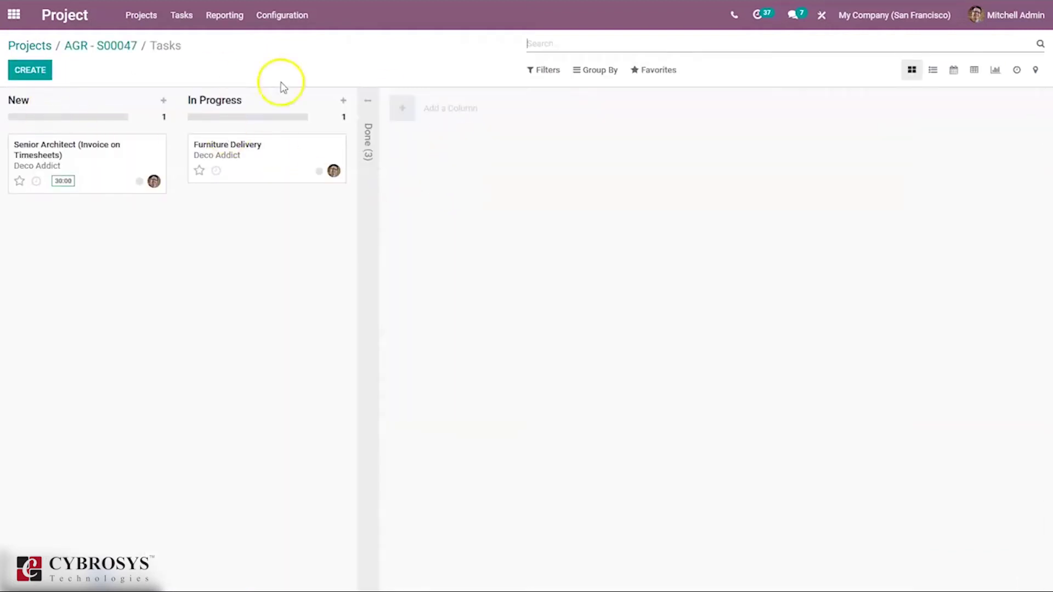
click(369, 113)
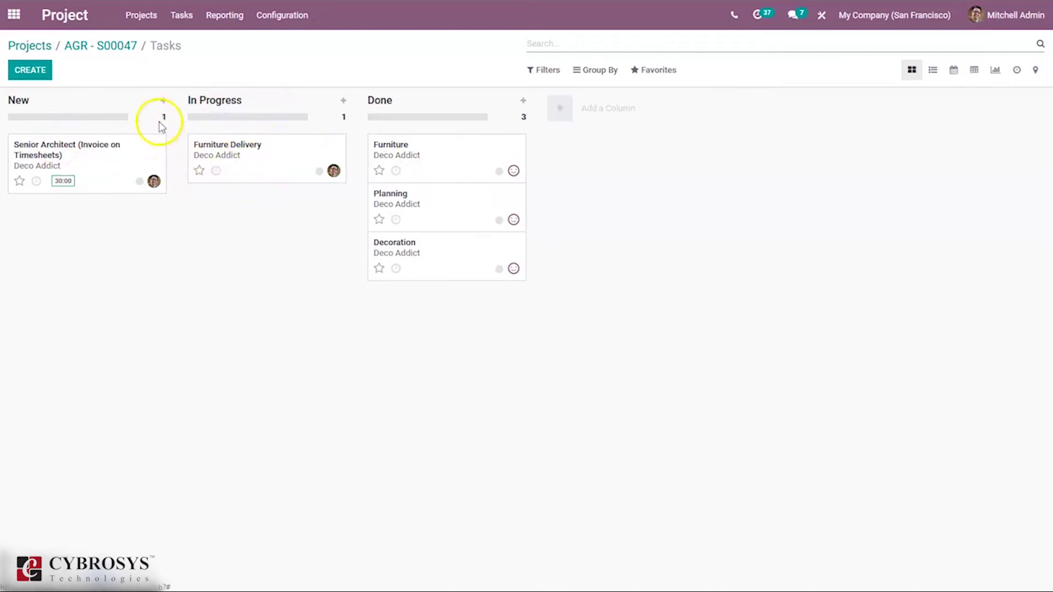
click(149, 102)
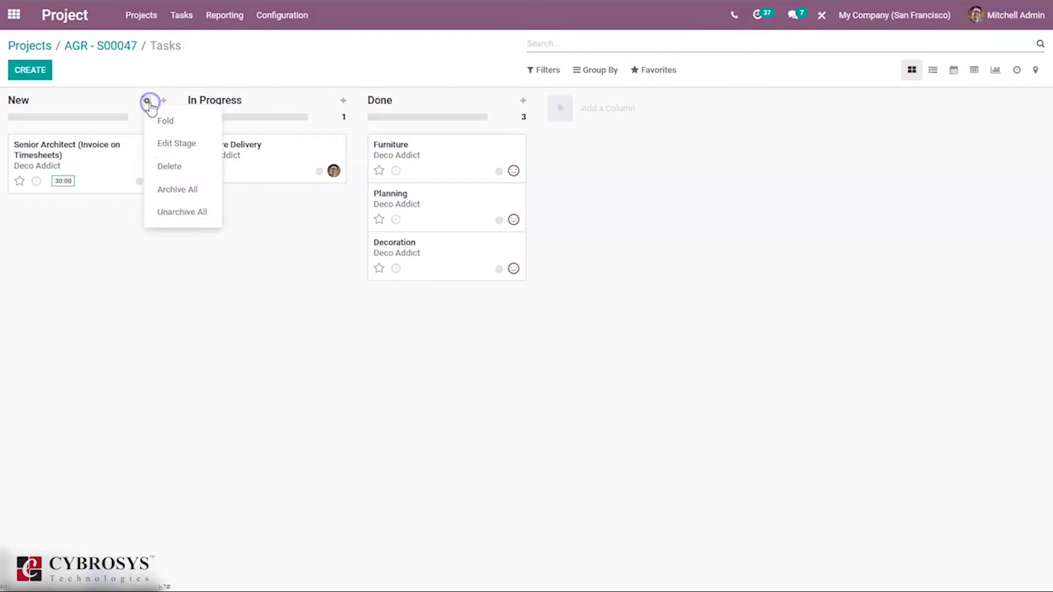
click(176, 143)
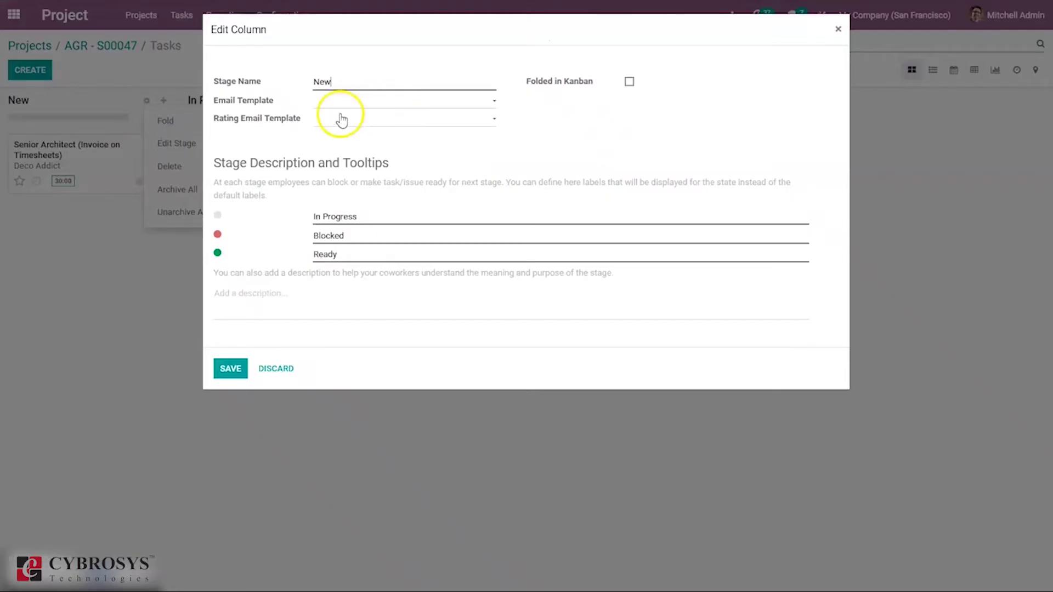
Set the New stage's rating email to Task: Rating Request and enable automatic kanban status.
click(336, 102)
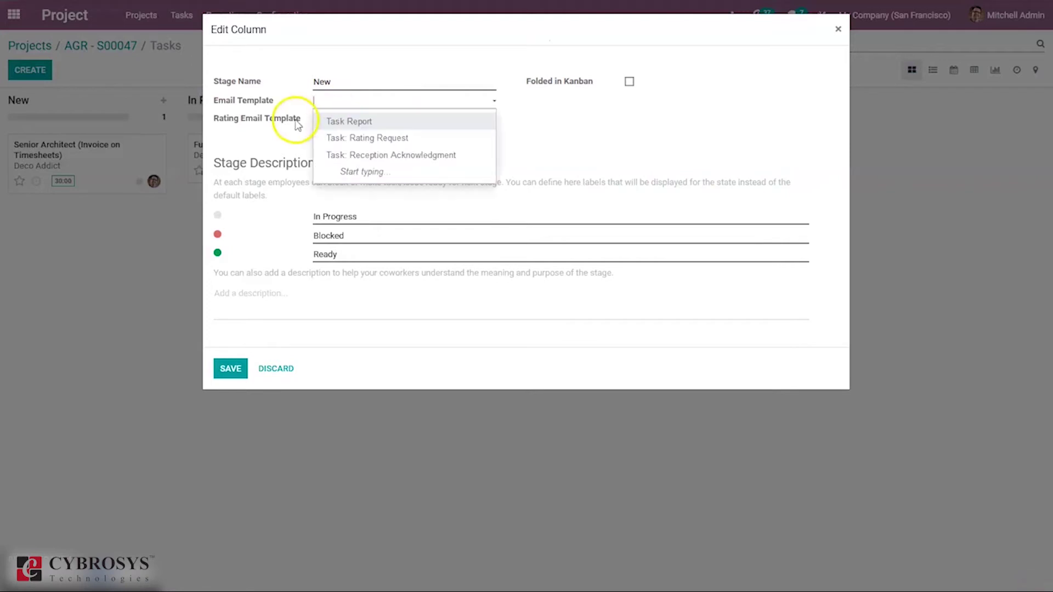
click(296, 122)
click(322, 118)
click(322, 118)
click(322, 118)
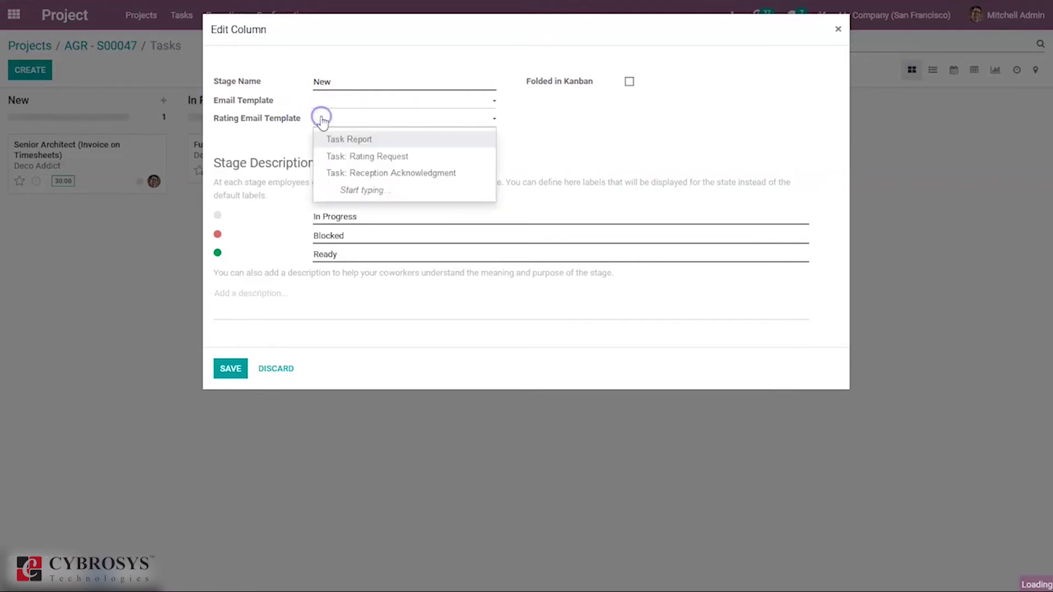
click(351, 157)
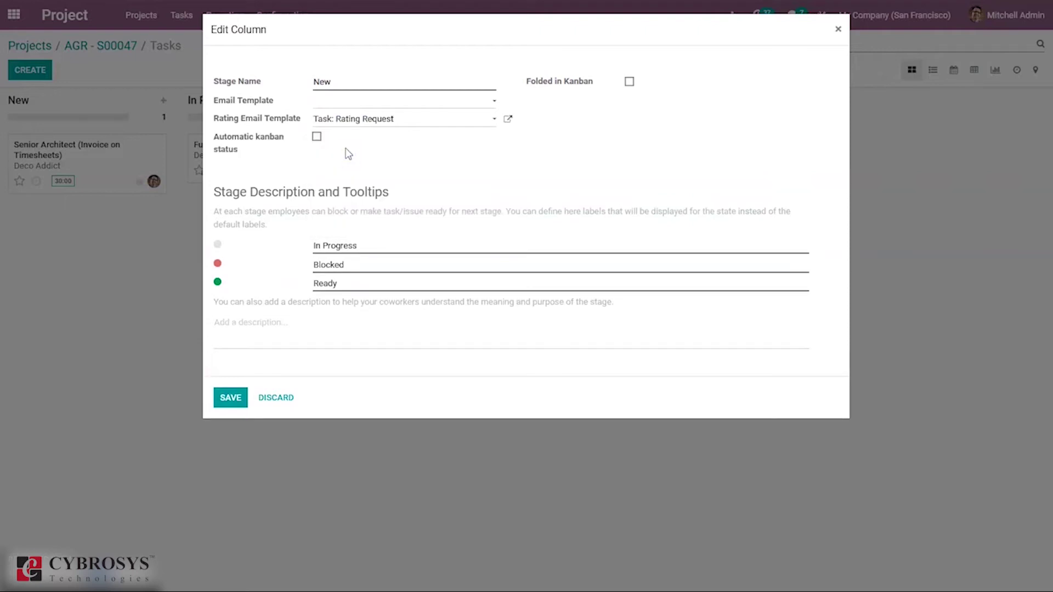
click(316, 137)
click(424, 84)
mouse_move(246, 153)
Save the New stage, then give In Progress the Task: Rating Request email with automatic kanban status.
click(229, 398)
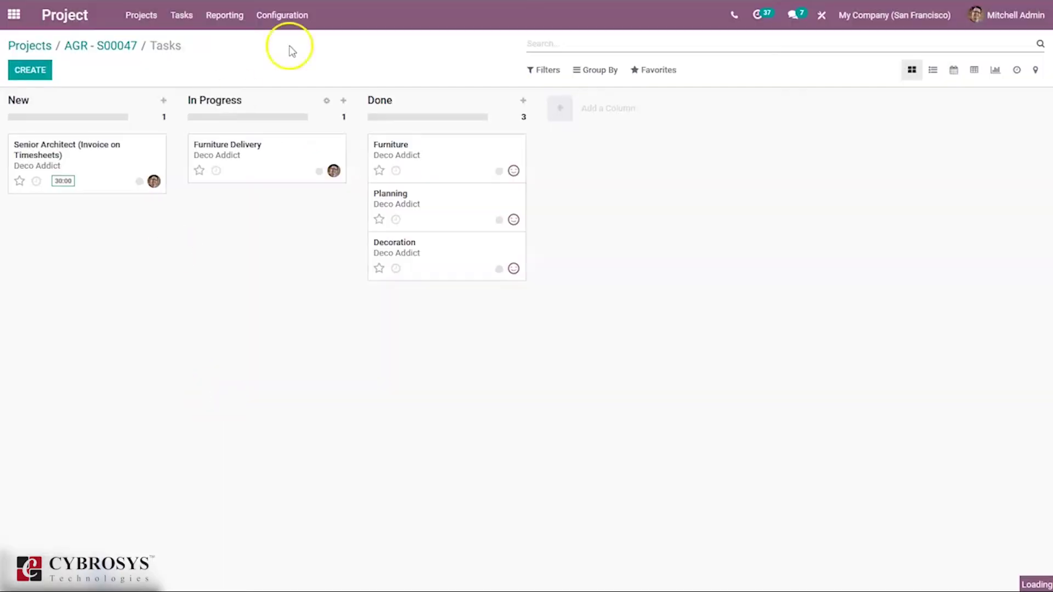
mouse_move(340, 104)
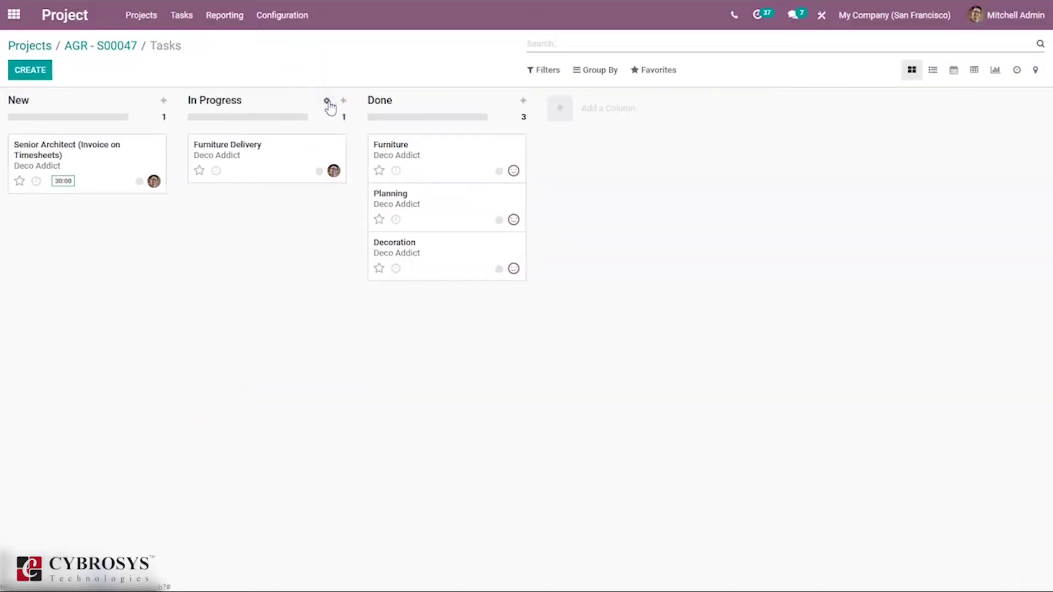
click(327, 101)
click(343, 141)
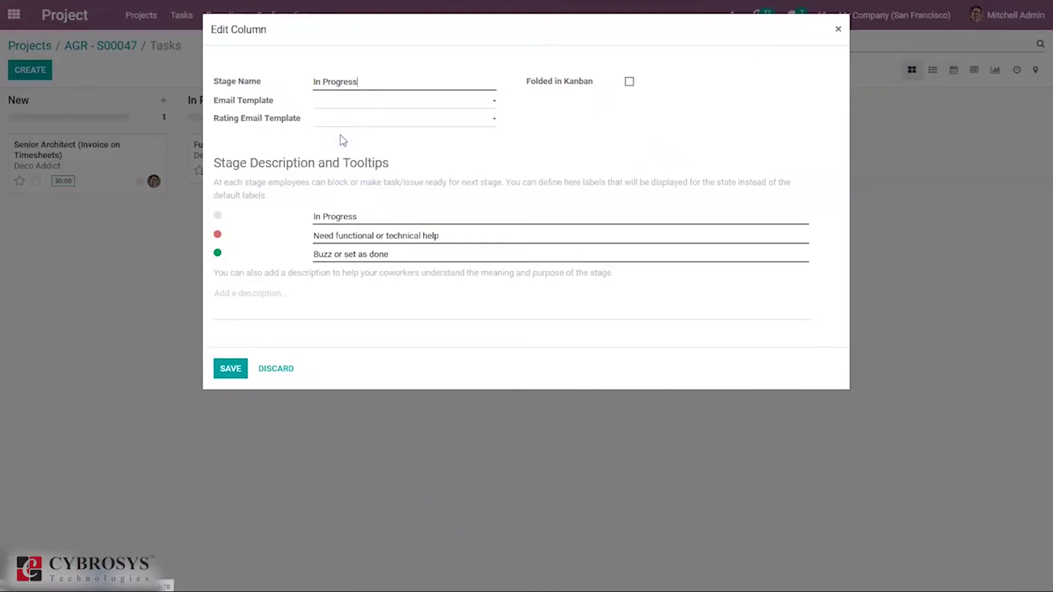
click(343, 118)
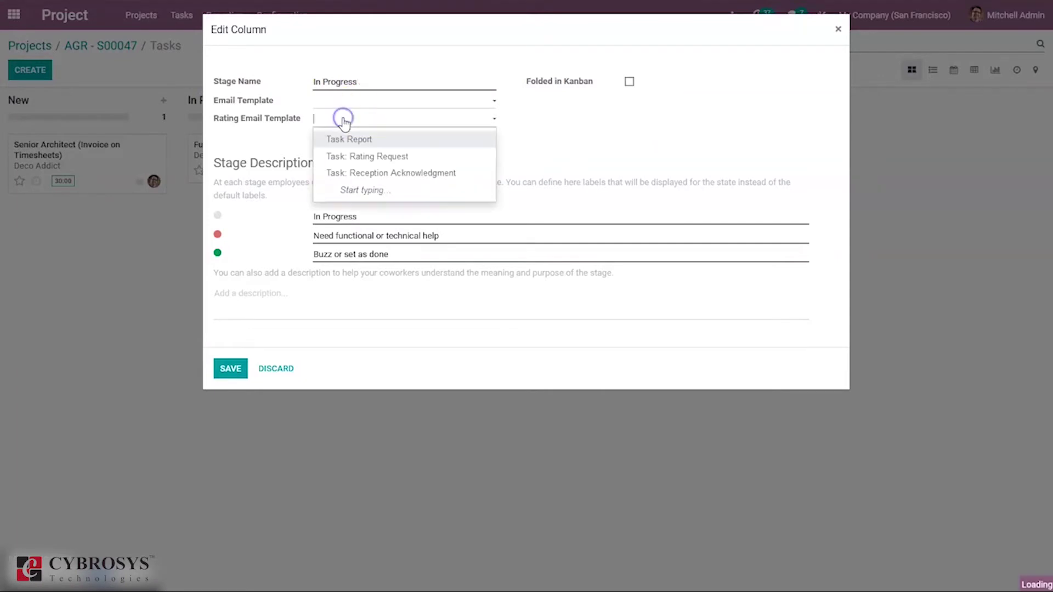
click(376, 159)
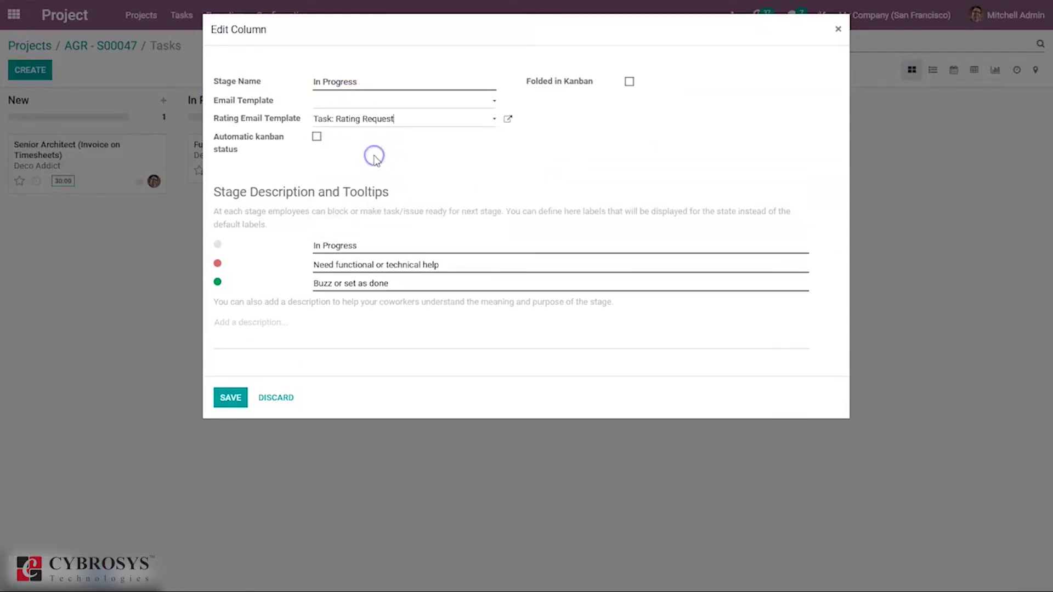
click(315, 139)
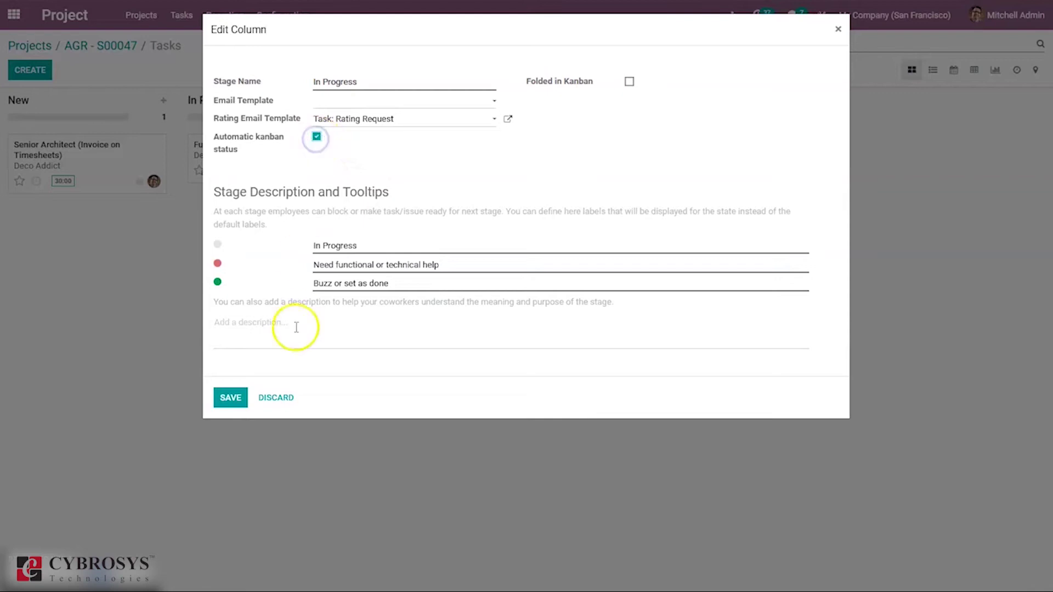
click(233, 397)
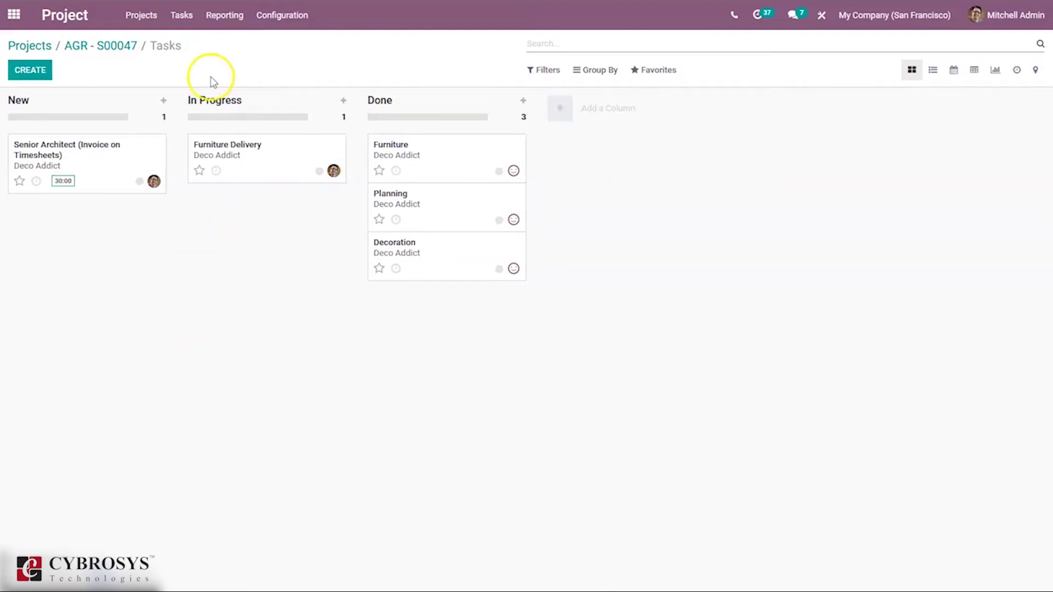
click(12, 16)
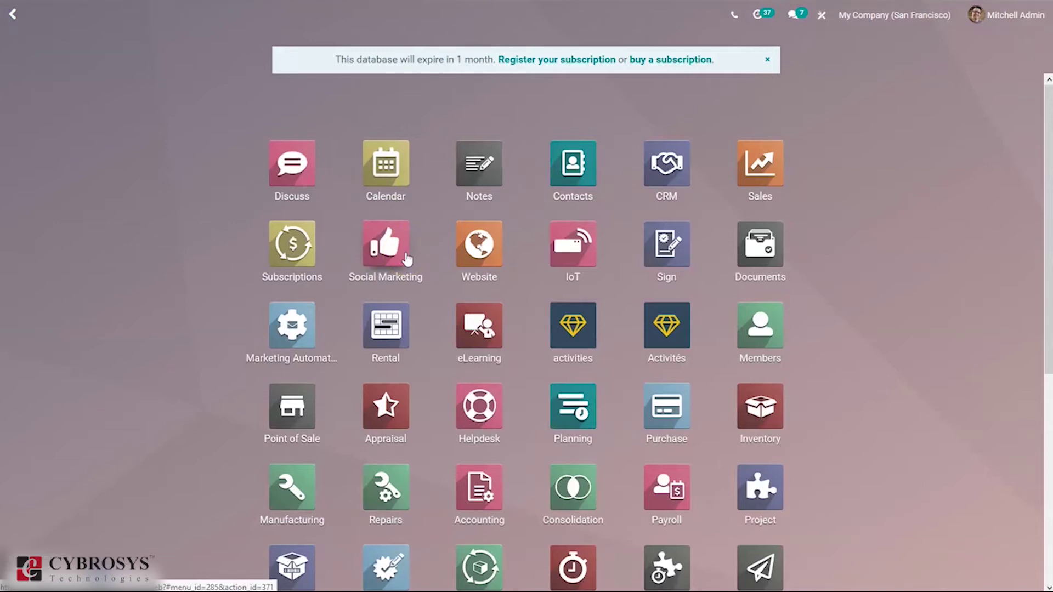
Find Incoming Email Servers through a 'ma' Settings search and open the Mail server record.
text(se)
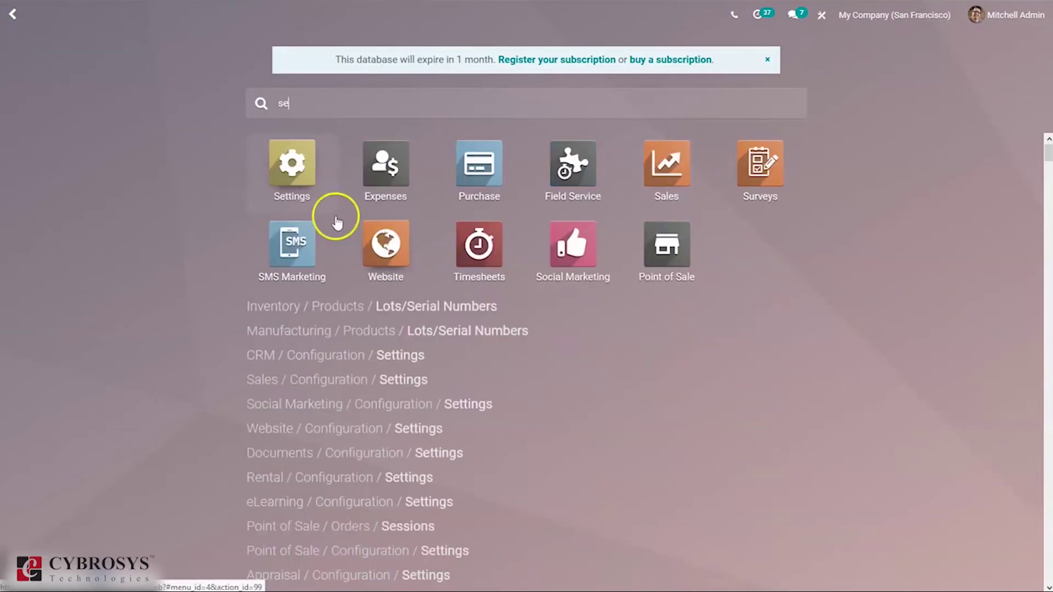
click(309, 170)
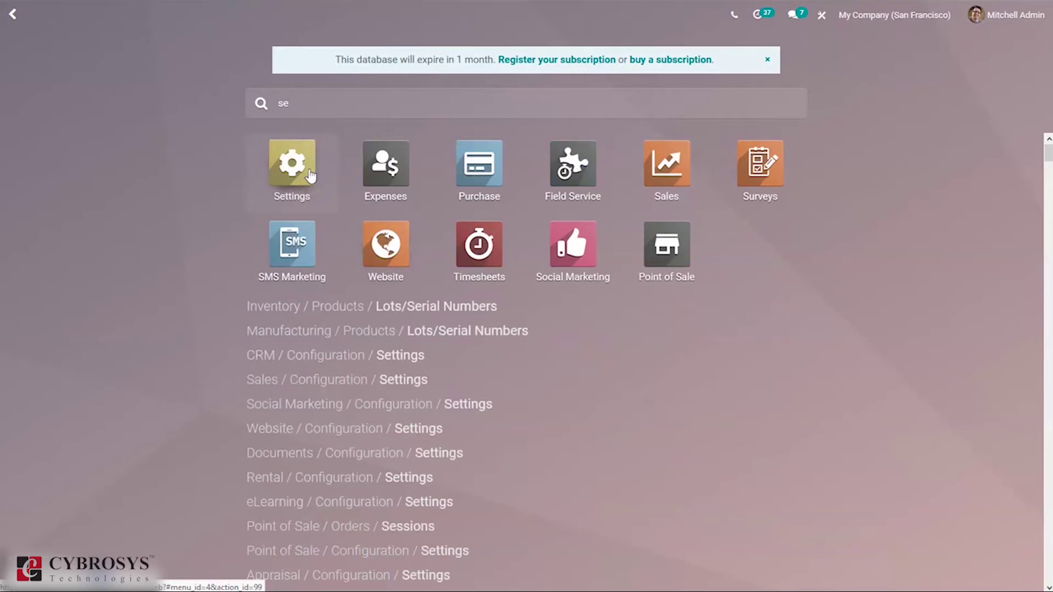
click(297, 165)
click(311, 160)
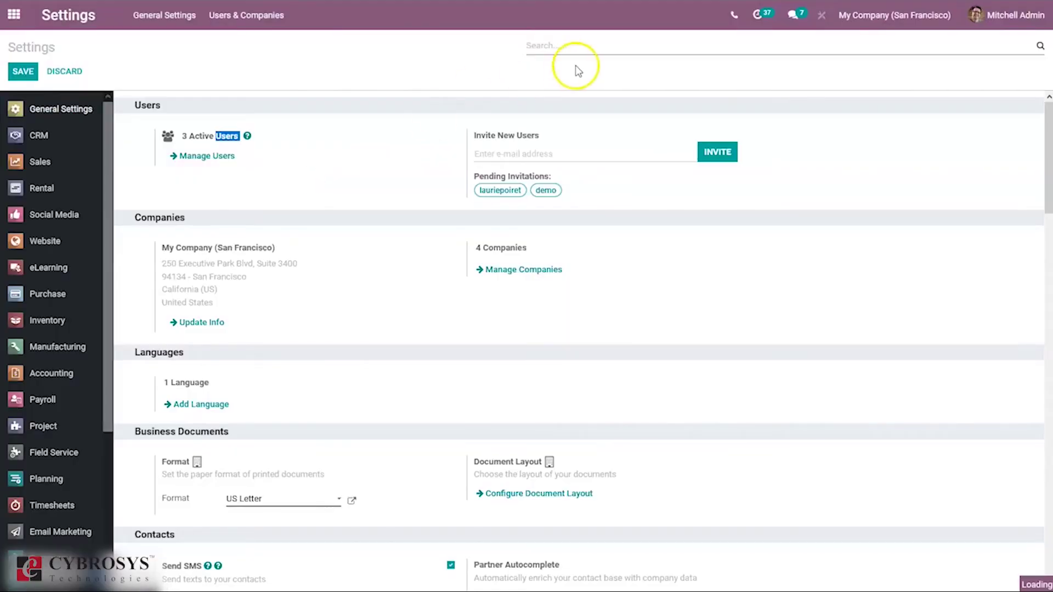
click(591, 41)
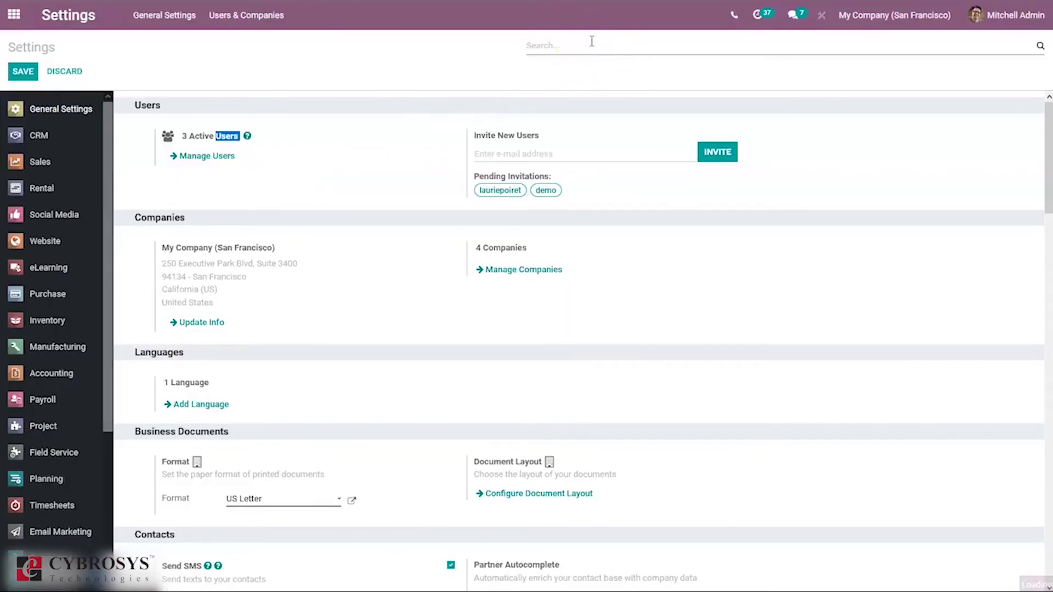
text(ema)
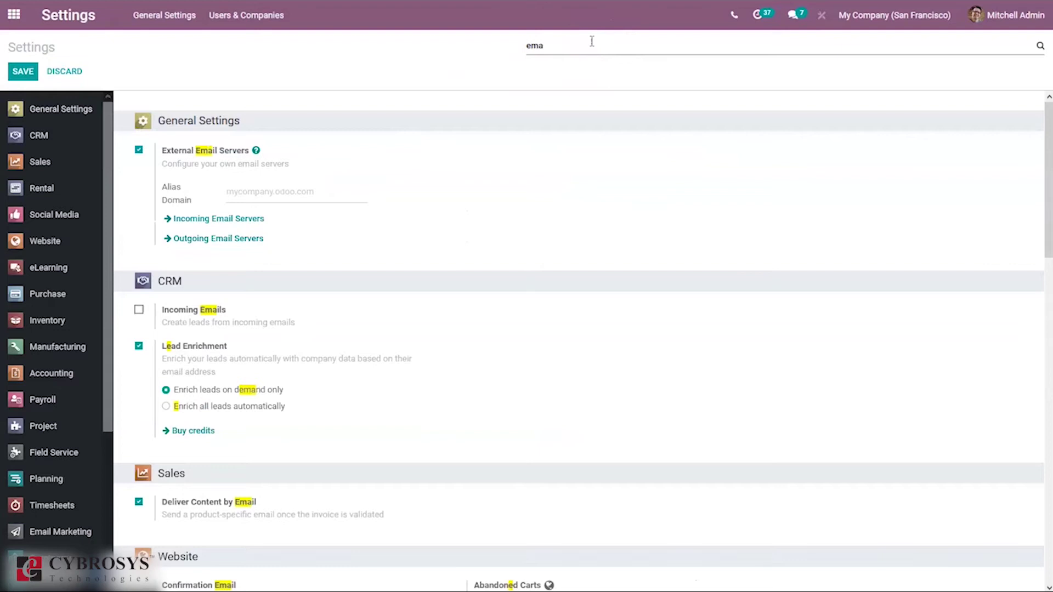
key(BackSpace)
key(BackSpace)
key(BackSpace)
text(ma)
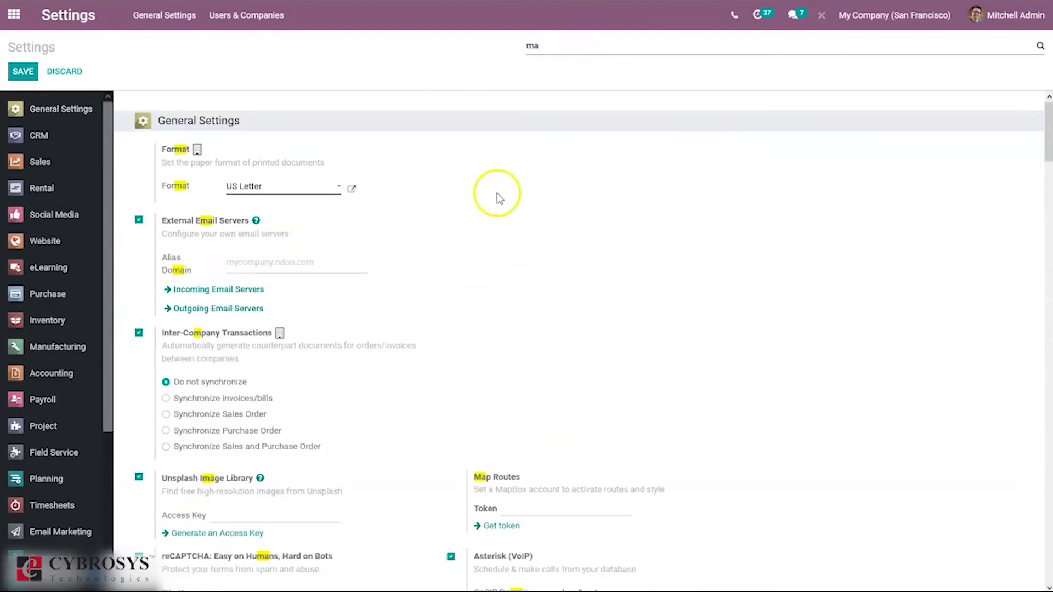
click(222, 289)
click(296, 129)
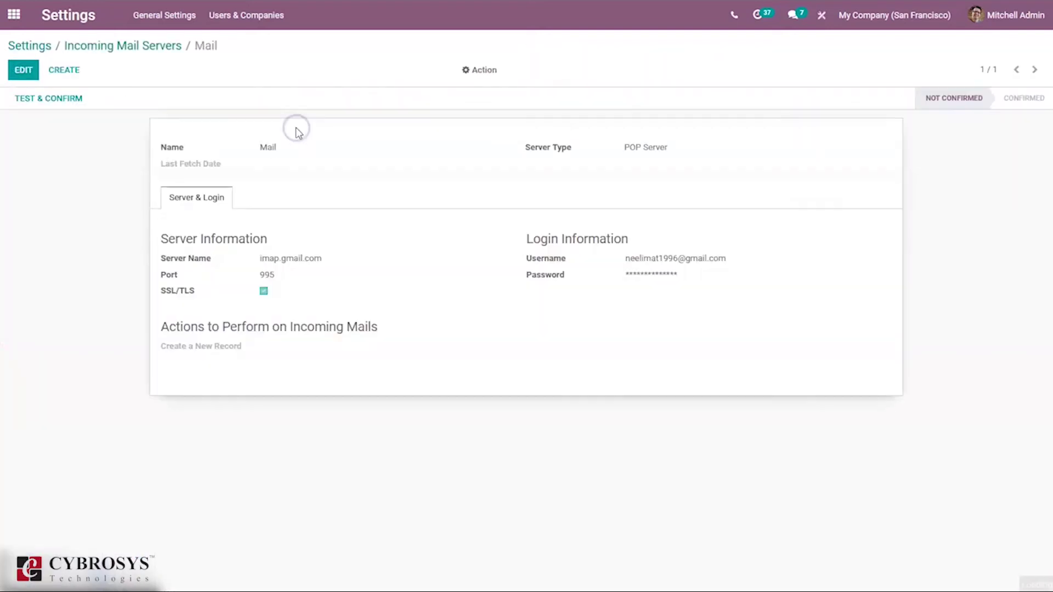
Back in Settings, review the gmail outgoing server (smtp.gmail.com, port 465, SSL/TLS).
click(125, 45)
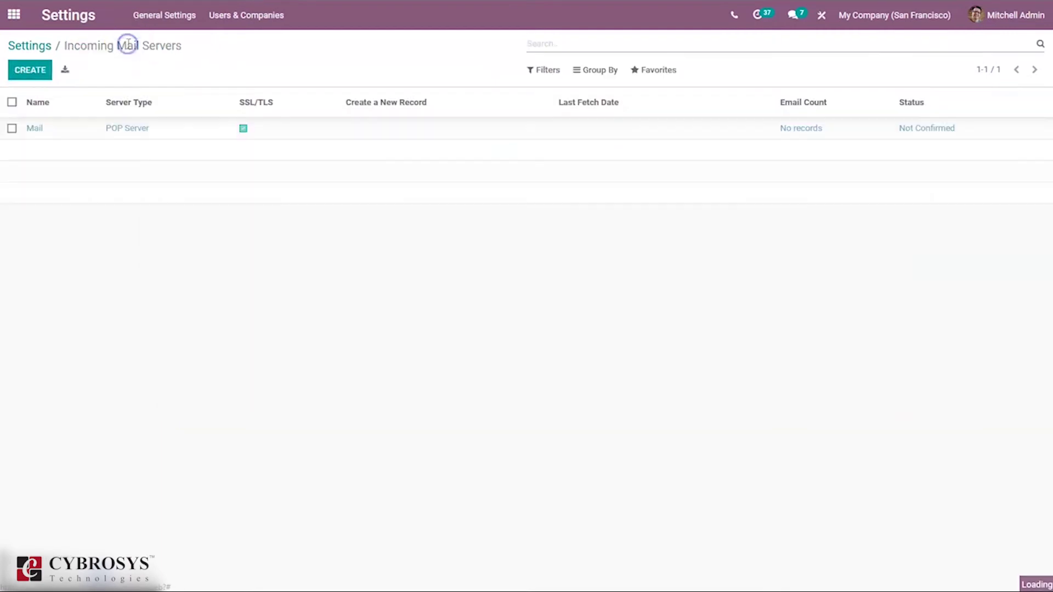
click(43, 46)
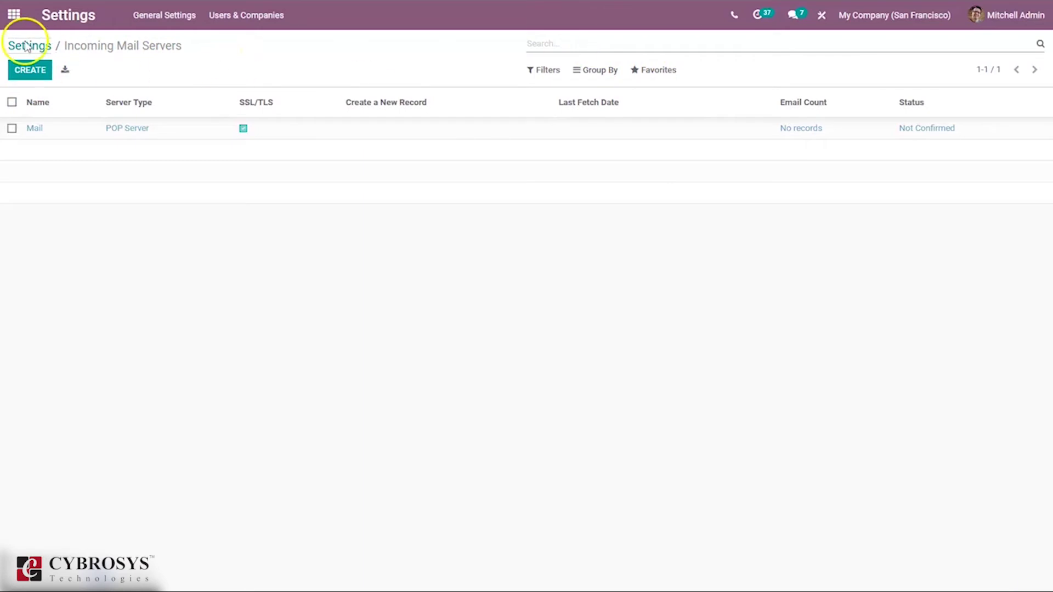
text(ma)
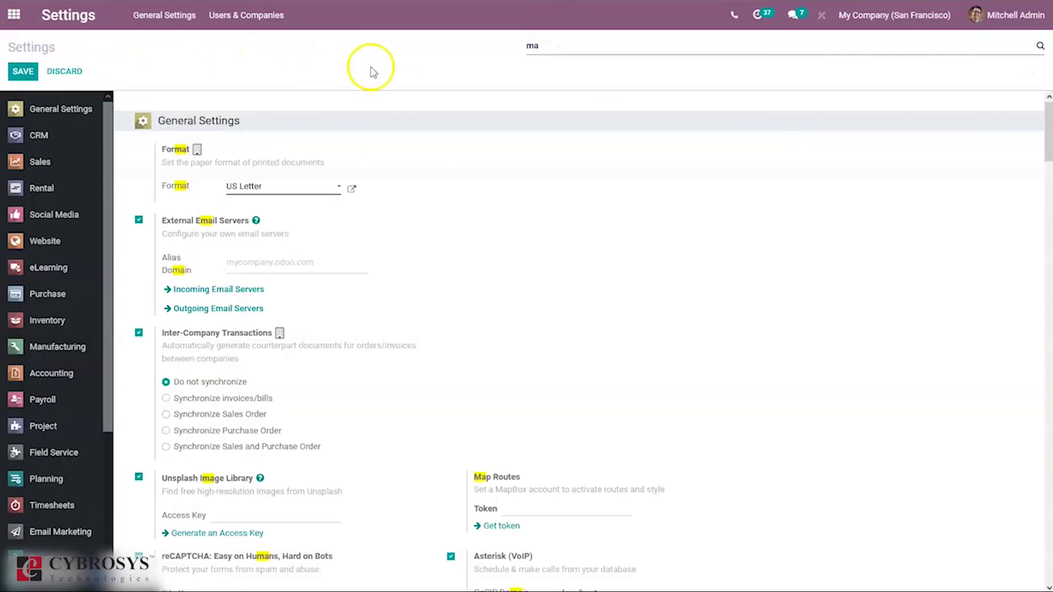
click(196, 309)
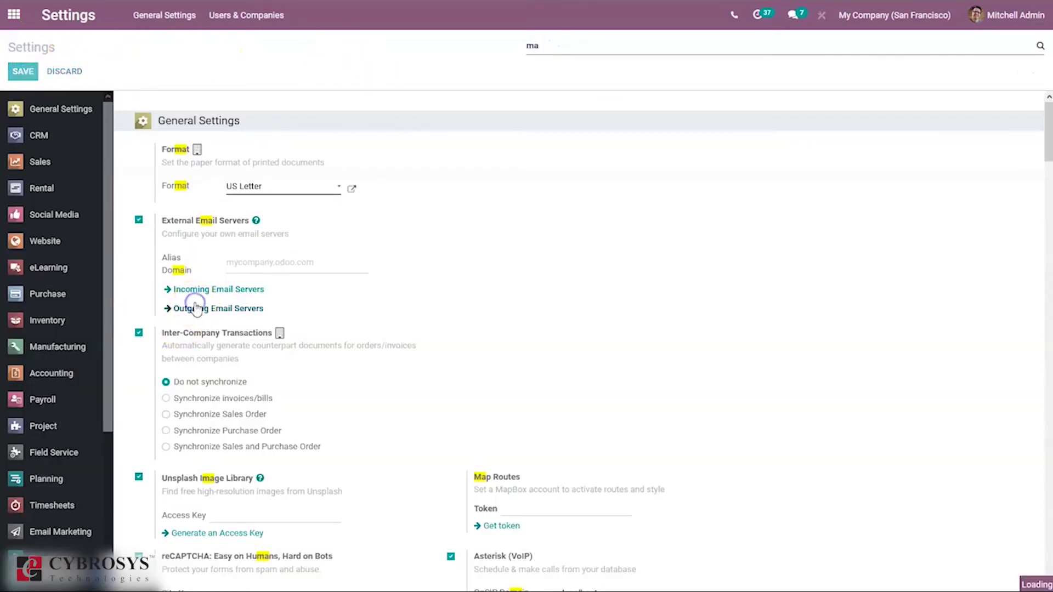
click(216, 320)
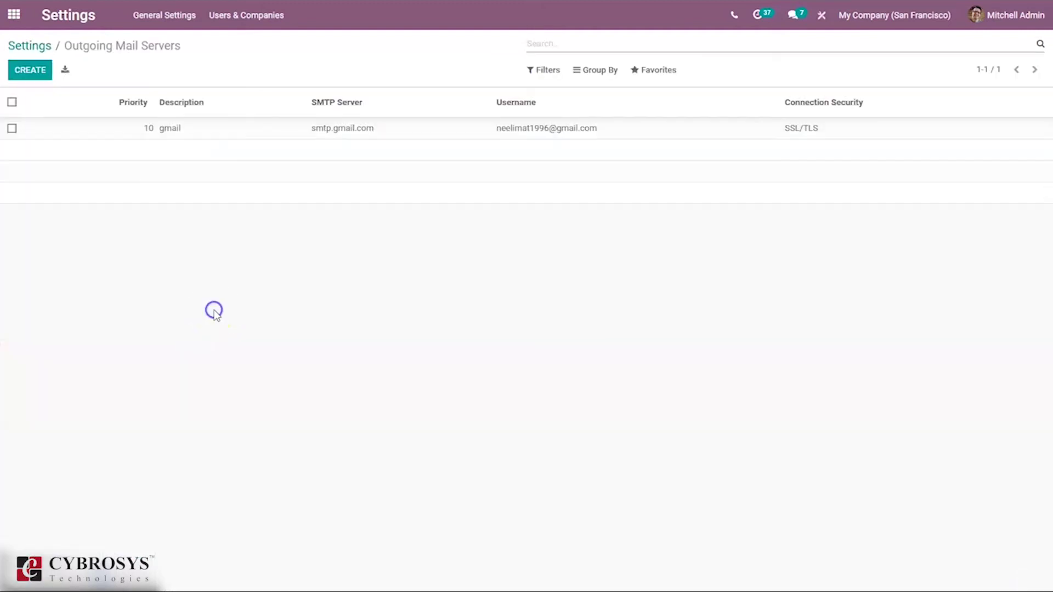
click(317, 129)
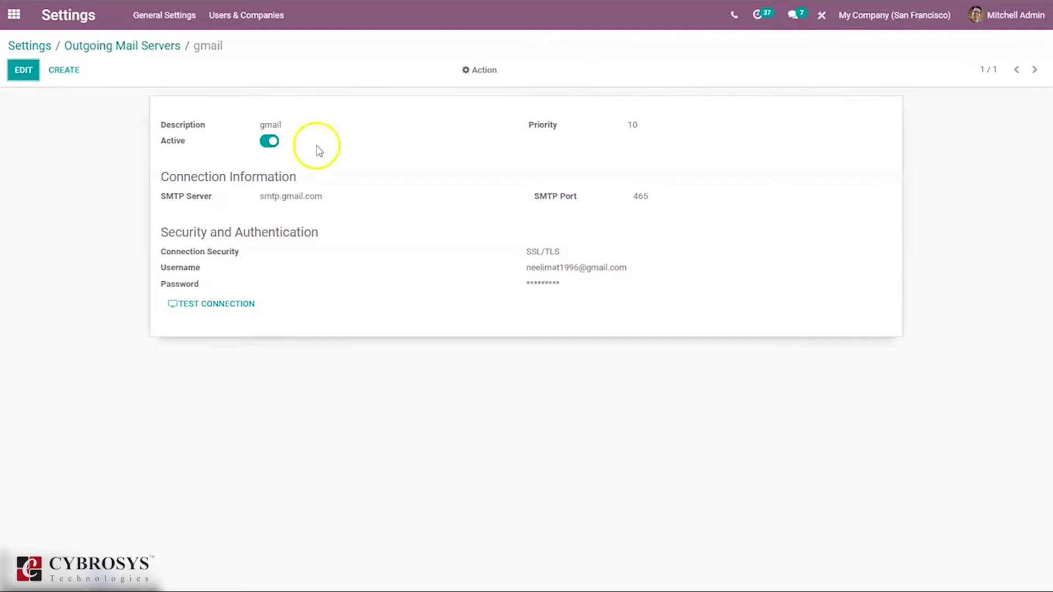
click(117, 47)
click(14, 14)
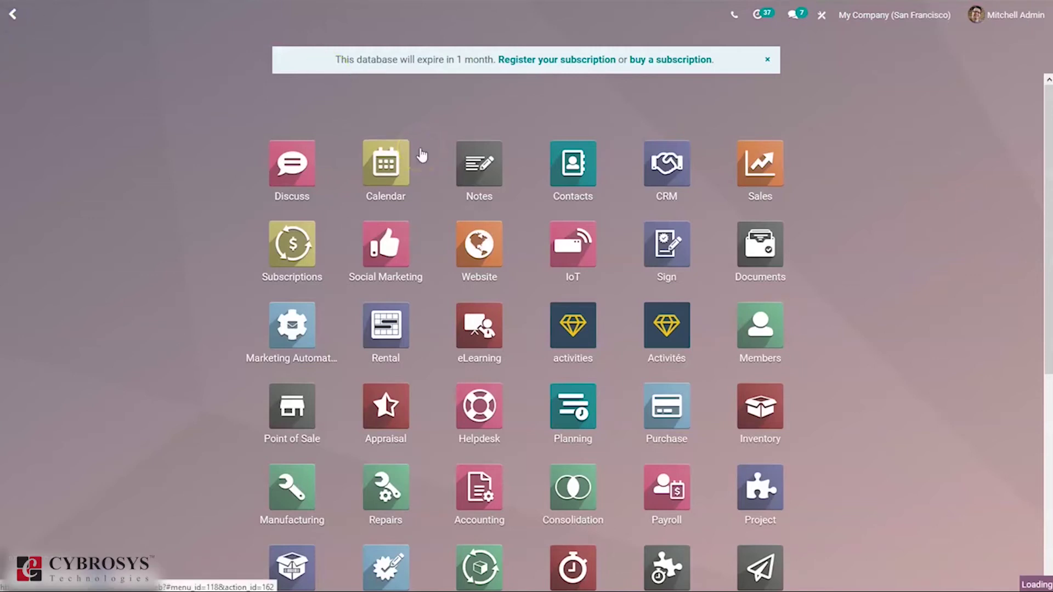
Reopen the AGR - S00047 task board and drag the Senior Architect card into In Progress.
text(pr)
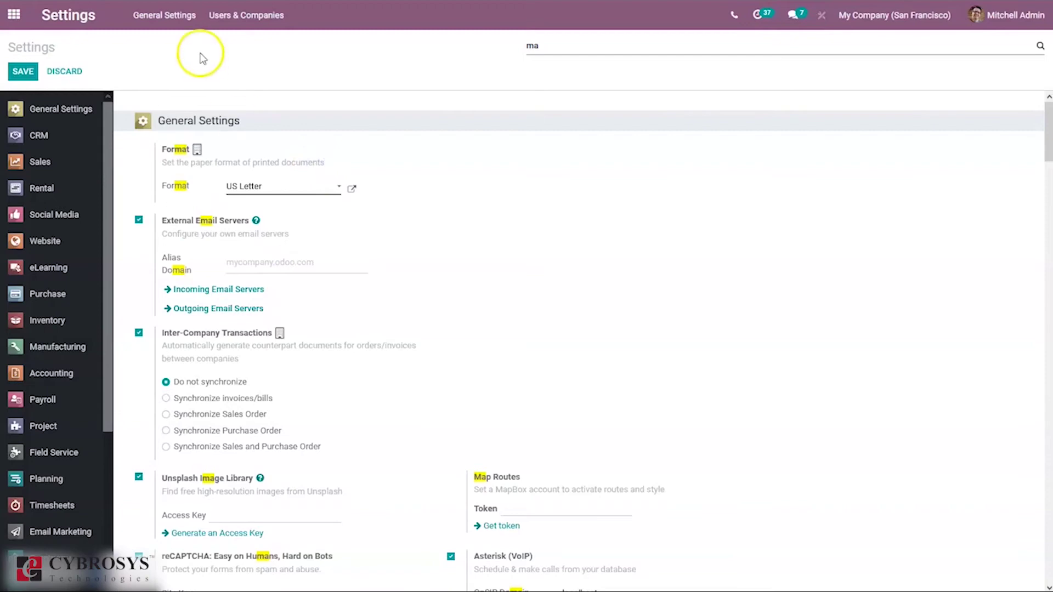
click(14, 15)
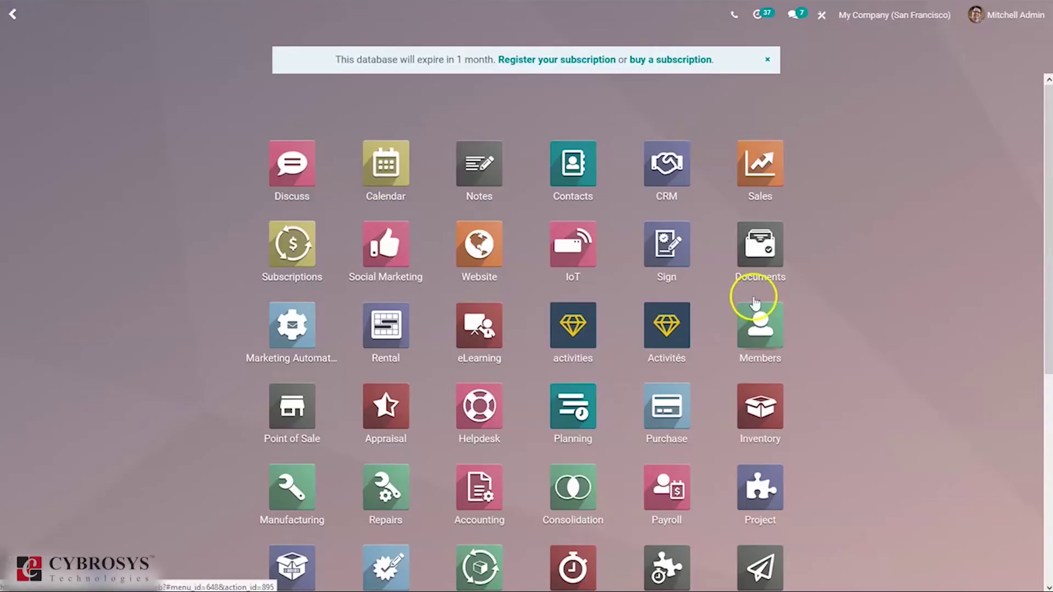
click(757, 483)
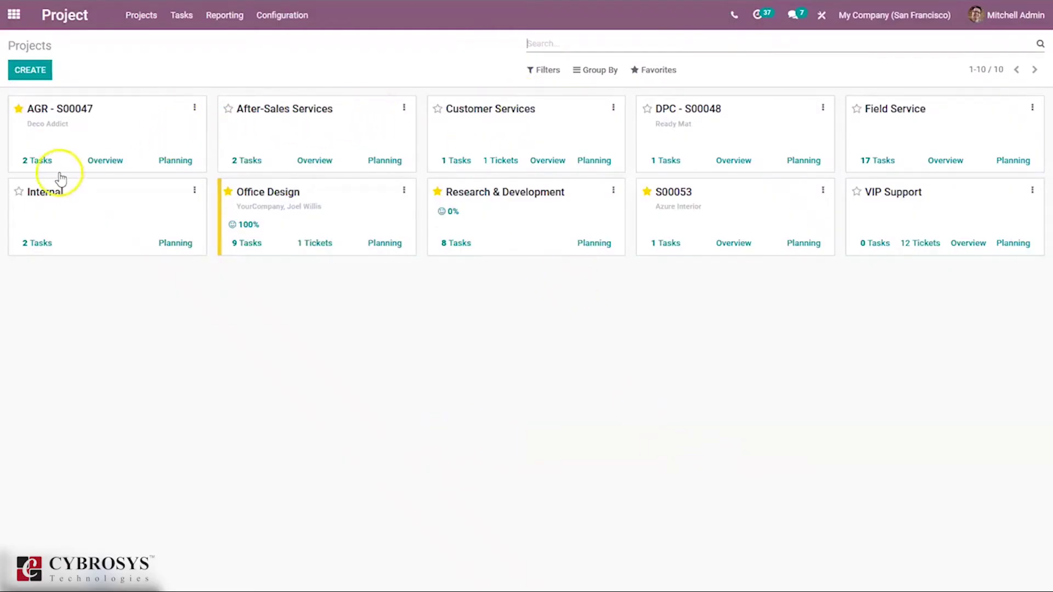
click(41, 161)
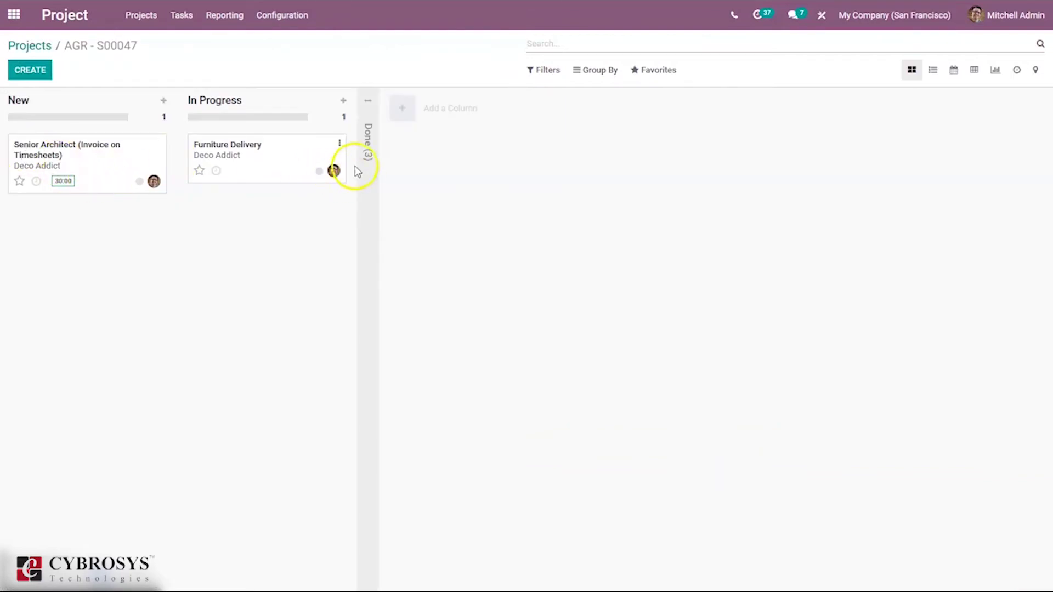
click(365, 159)
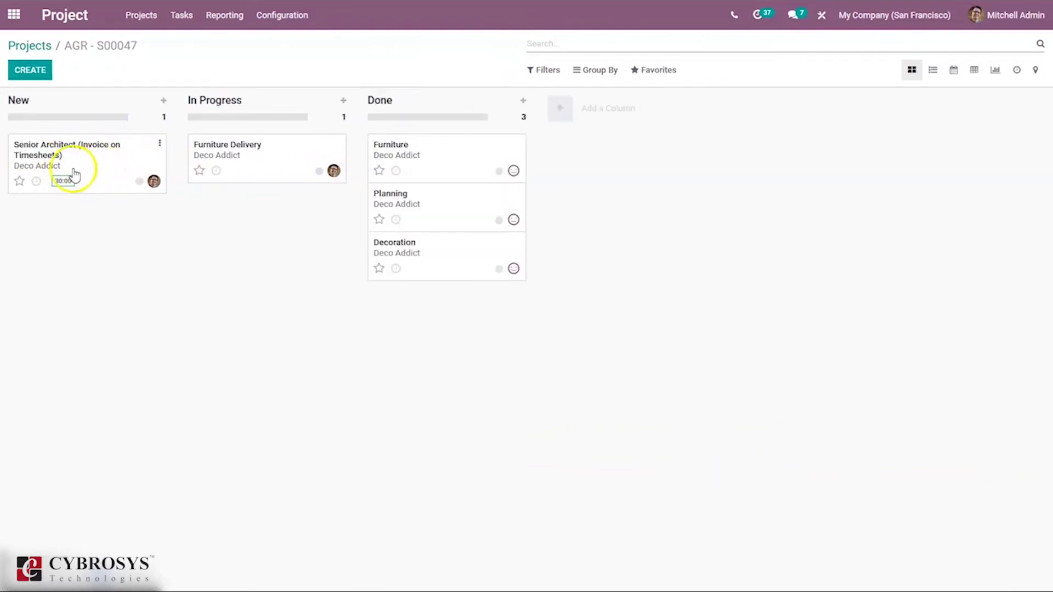
drag(71, 154, 271, 204)
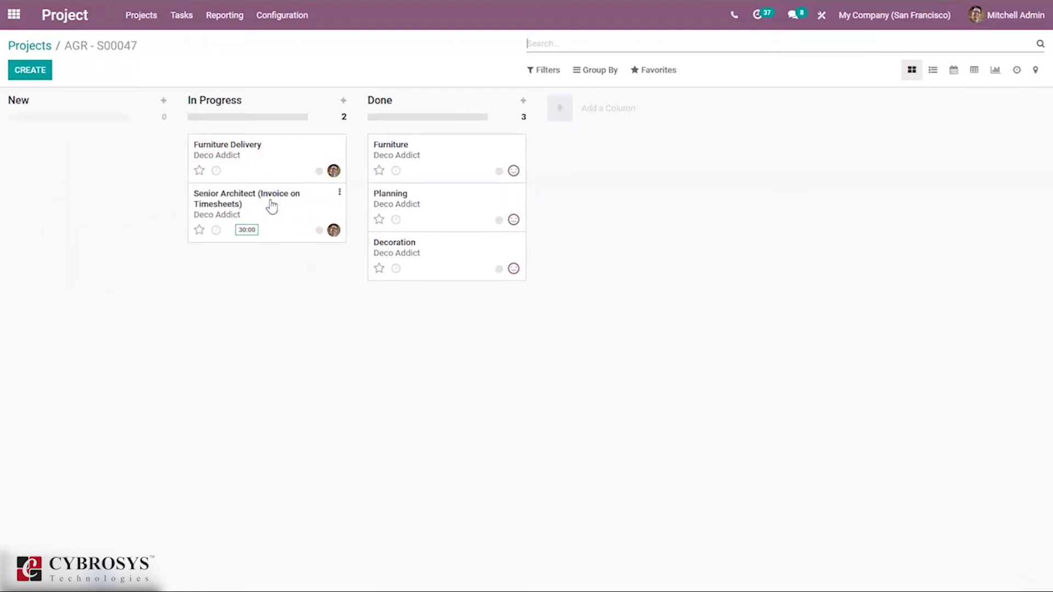
click(199, 230)
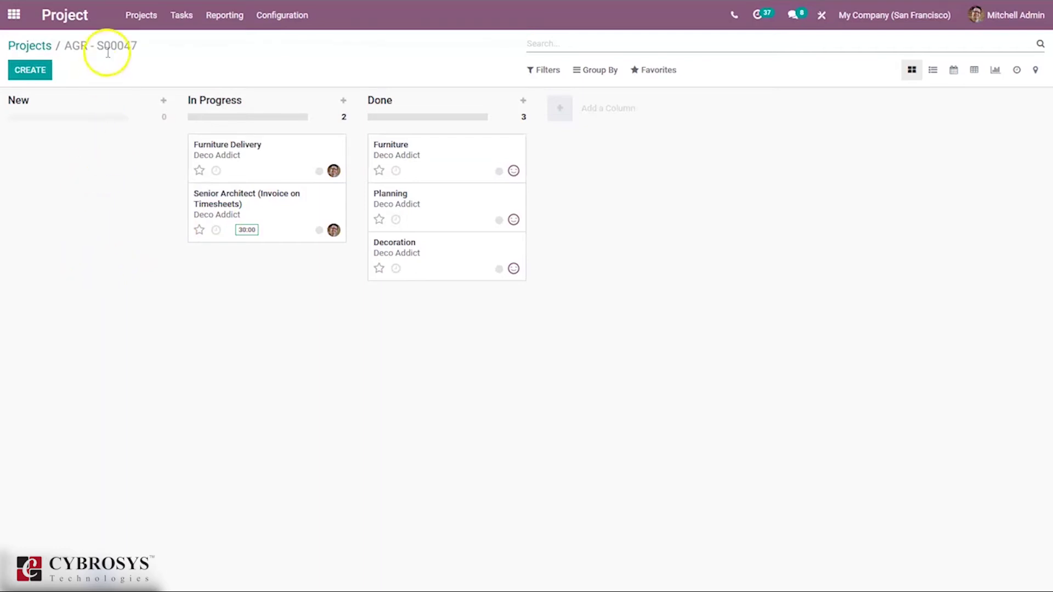
click(15, 15)
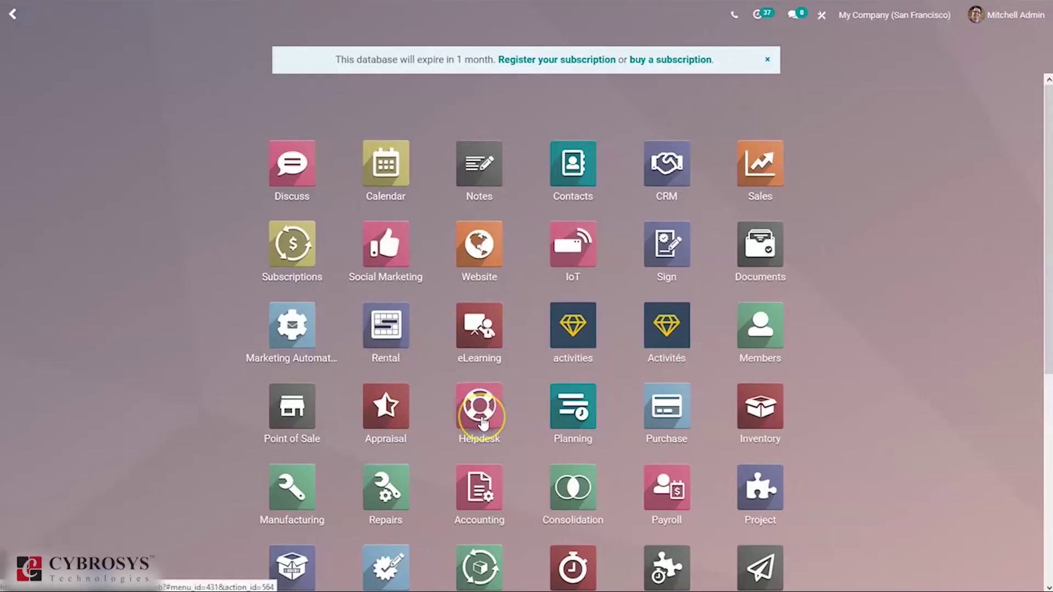
Open Settings and add debug=1 after web? in the URL to enable developer mode.
text(se)
key(Return)
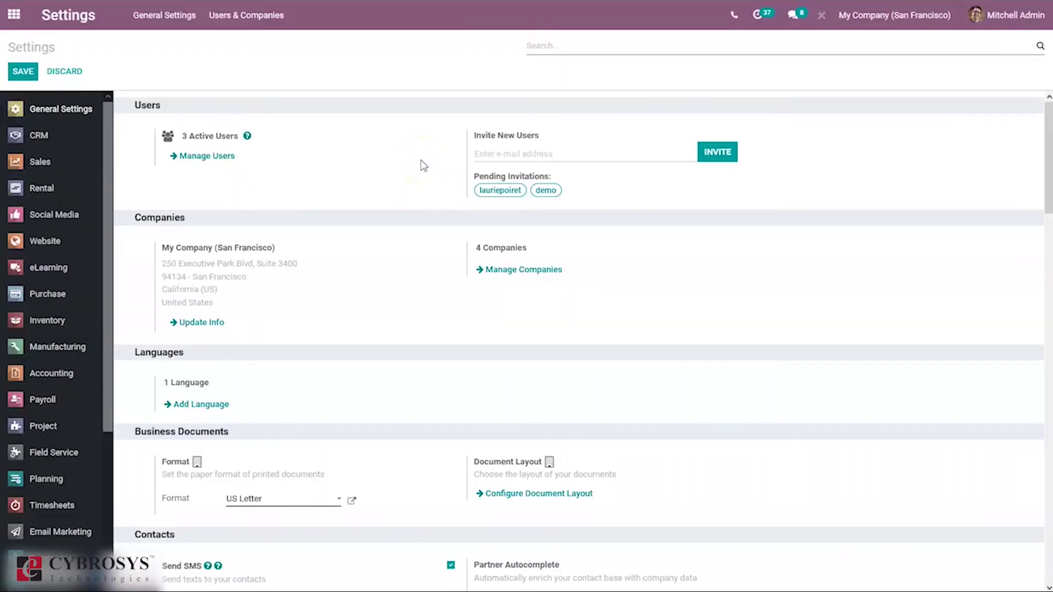
mouse_move(384, 3)
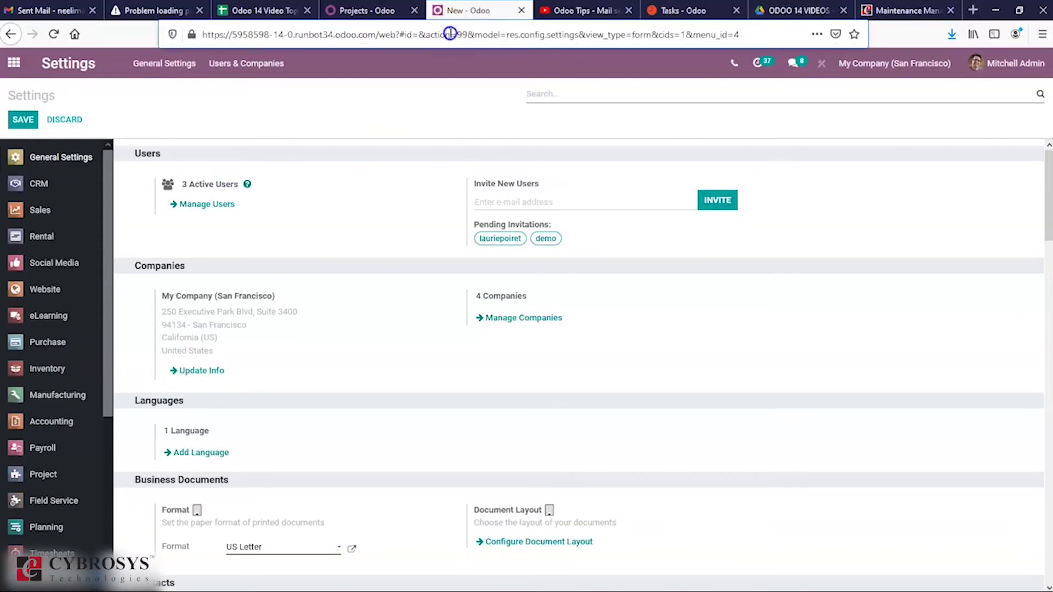
click(450, 34)
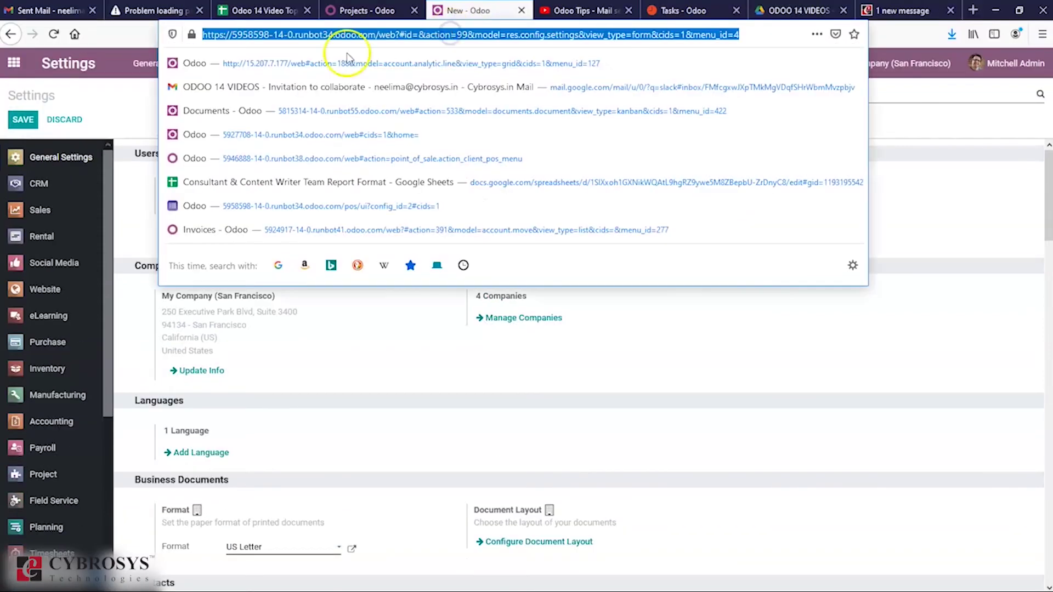
click(319, 38)
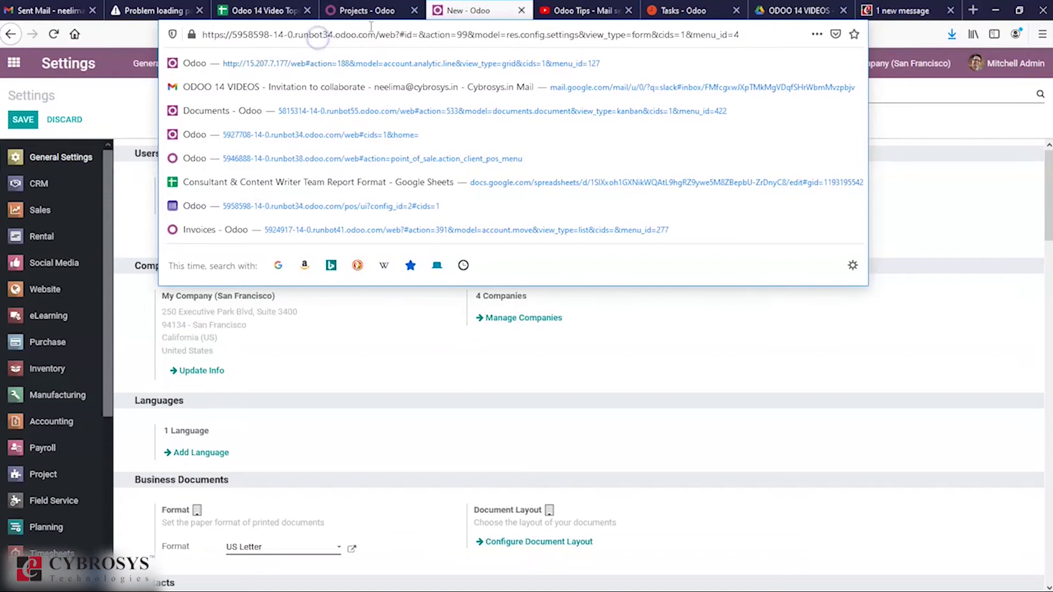
click(402, 34)
text(debug)
text(=1)
key(Return)
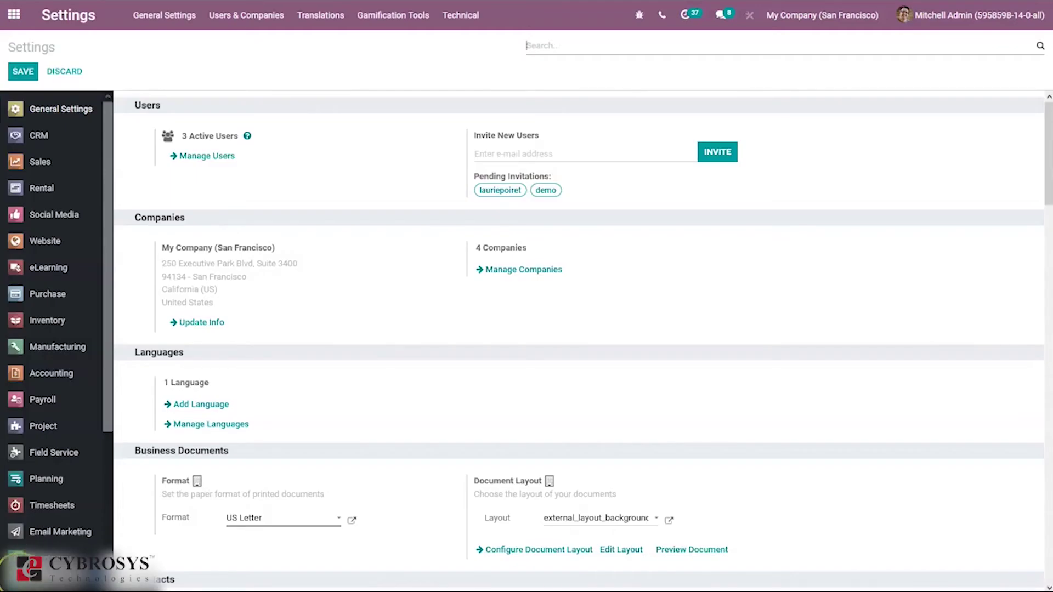
Open the Satisfaction Survey email from the Technical > Emails list.
click(459, 16)
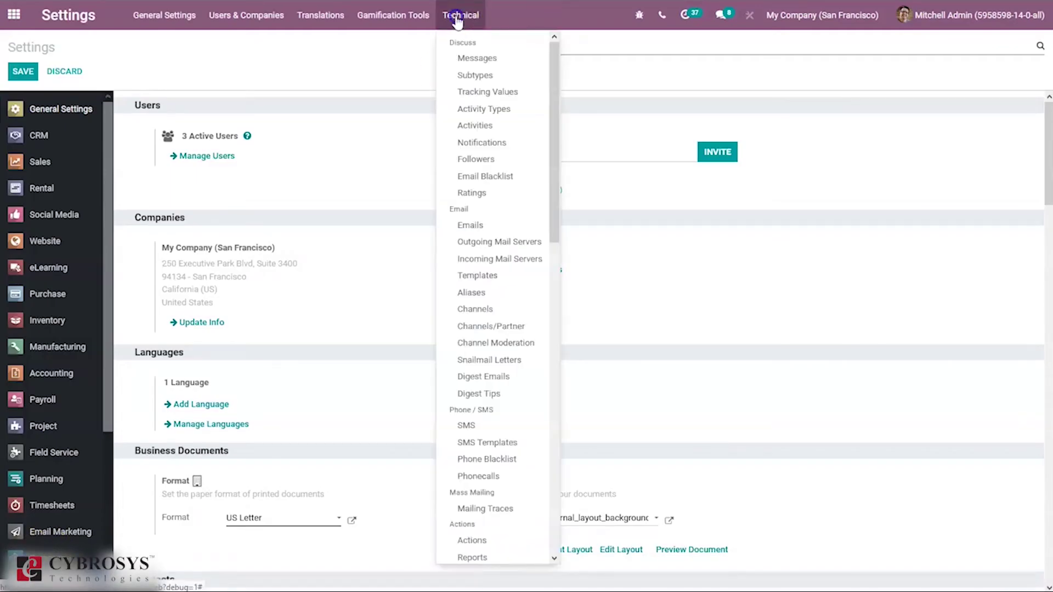
drag(555, 115, 555, 160)
click(494, 115)
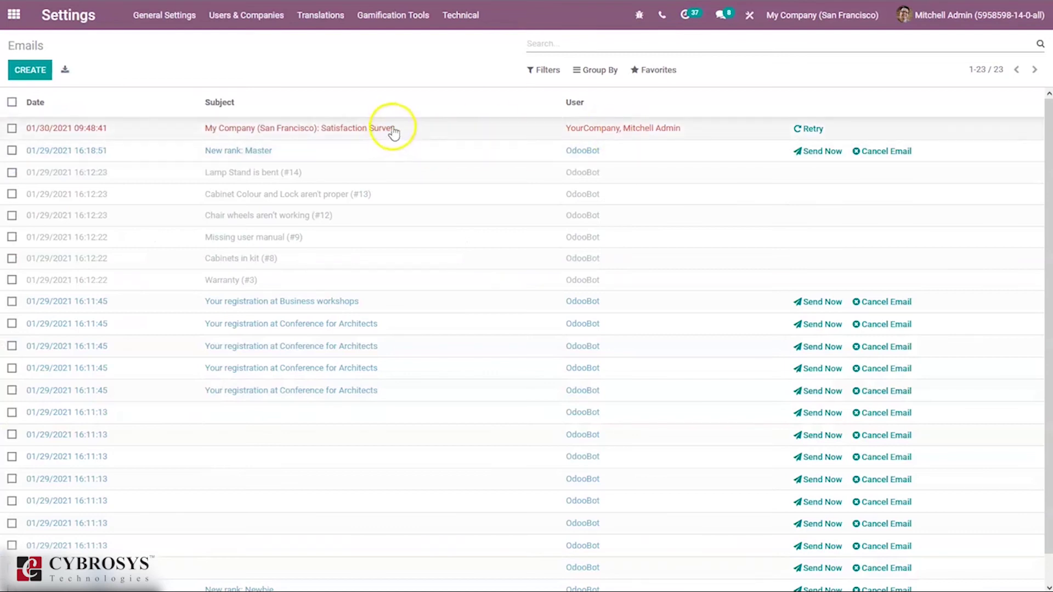
click(513, 130)
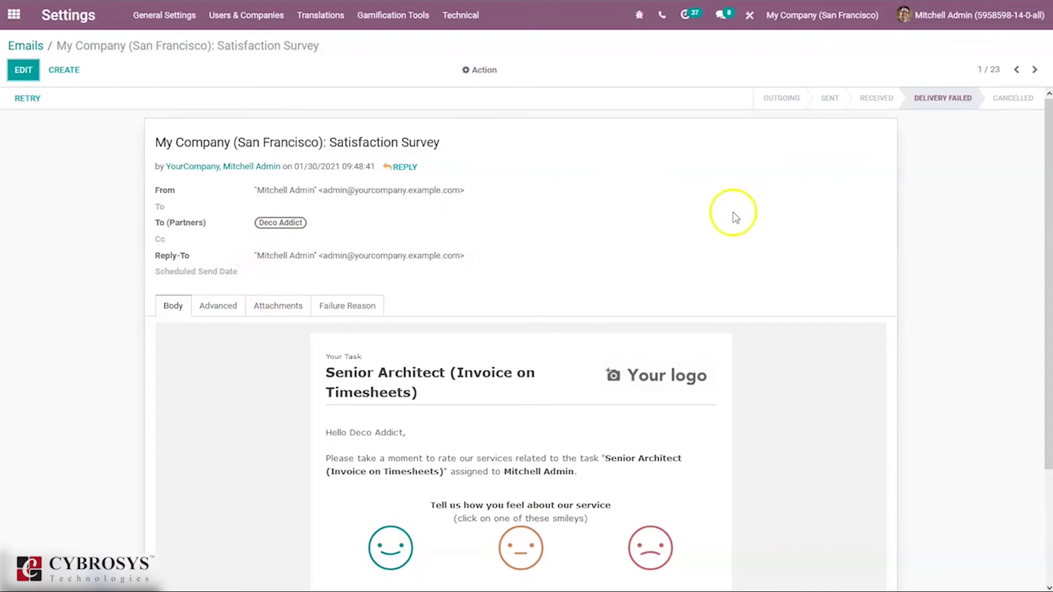
Scroll the email body and submit a Satisfied rating with the happy smiley.
drag(1044, 218, 1049, 255)
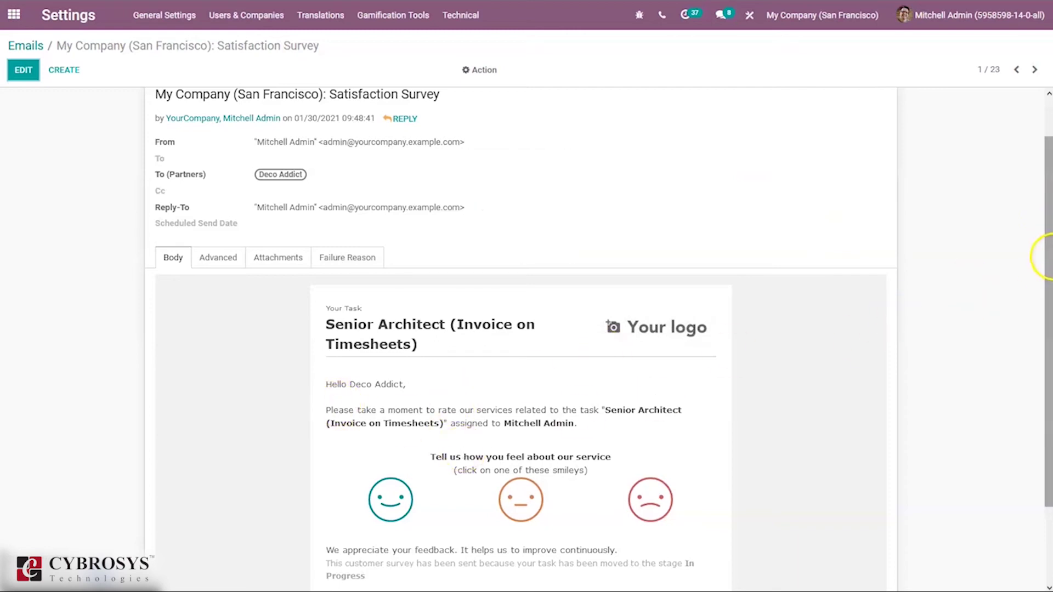
drag(1046, 286, 1048, 362)
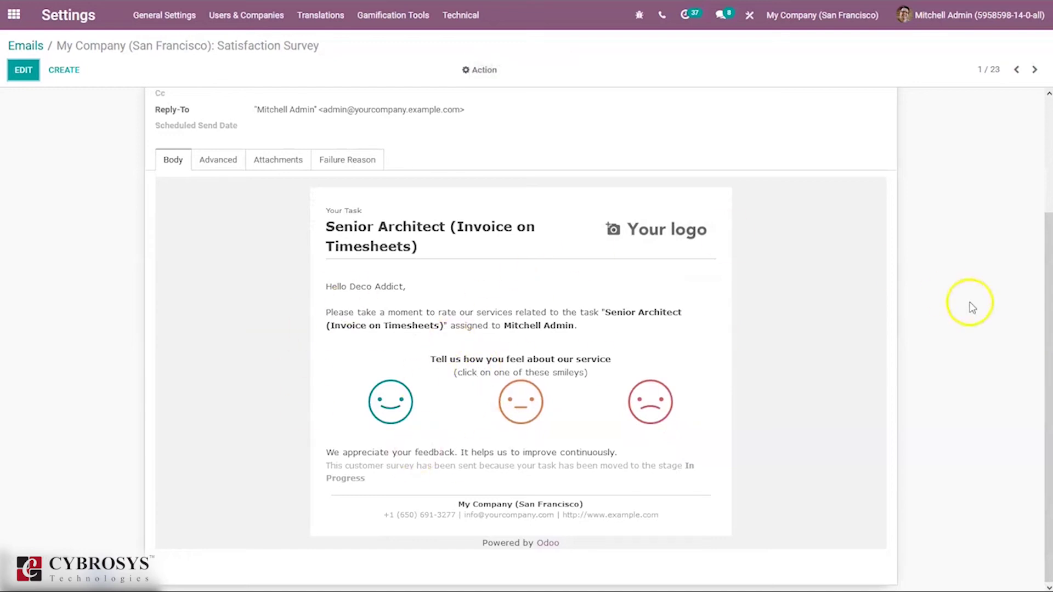
drag(1044, 317, 1047, 194)
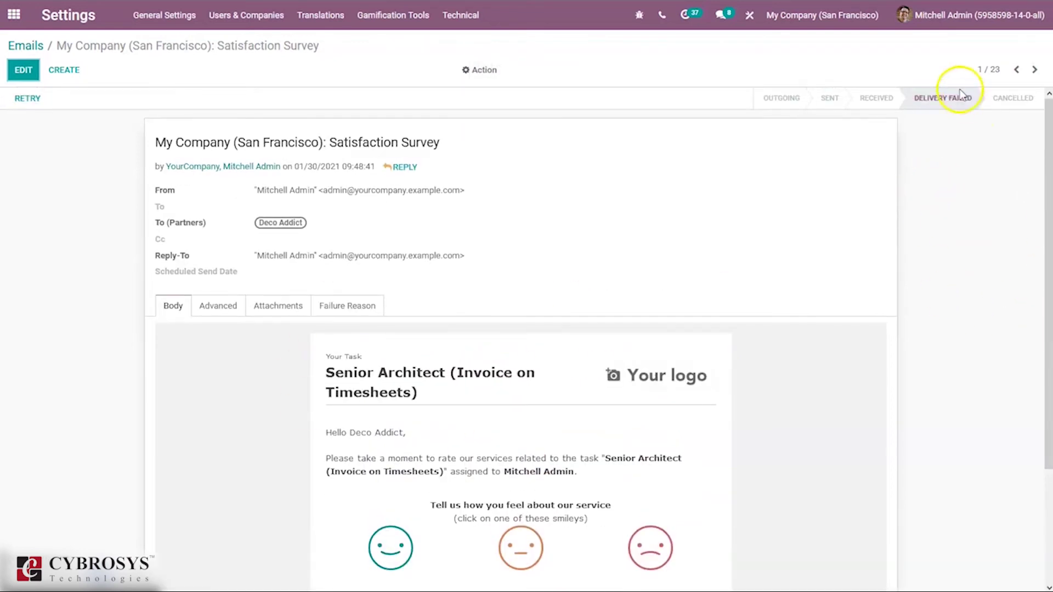
drag(1043, 145, 1044, 357)
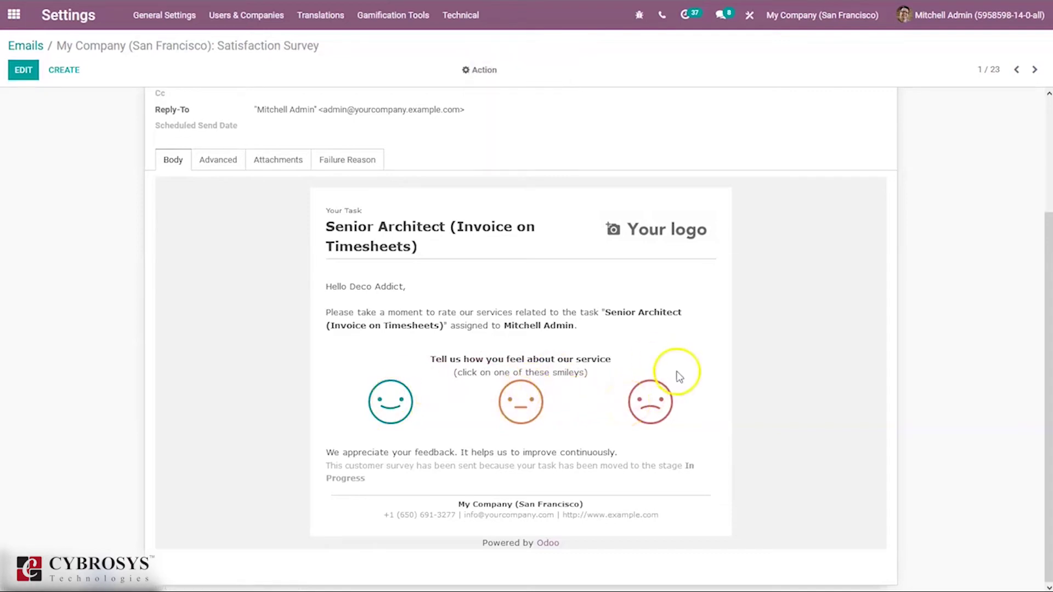
click(382, 408)
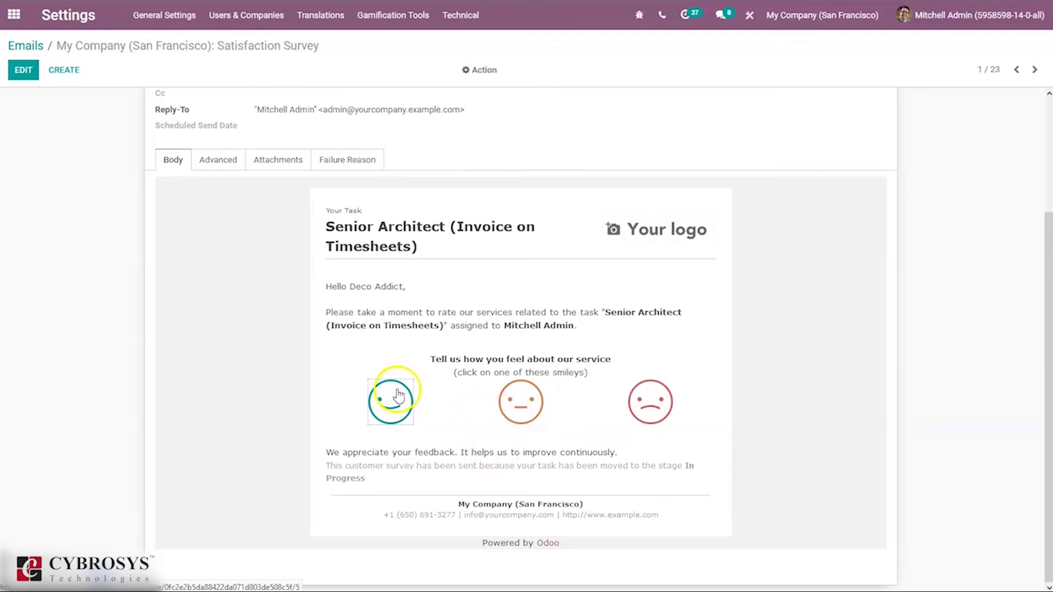
click(397, 392)
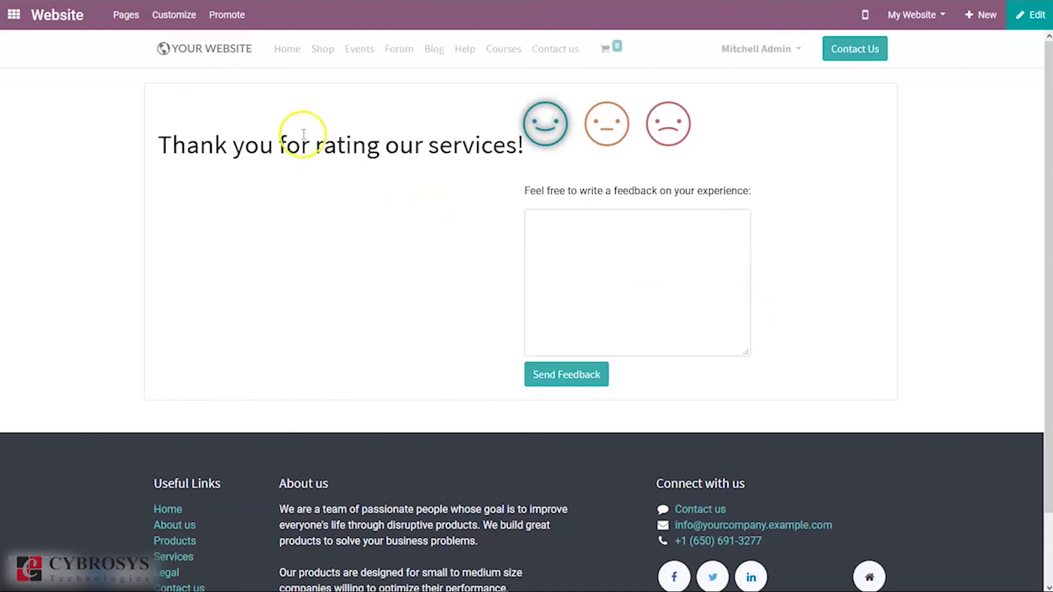
Add the comment 'Great work!' to the happy rating and send the feedback.
click(582, 246)
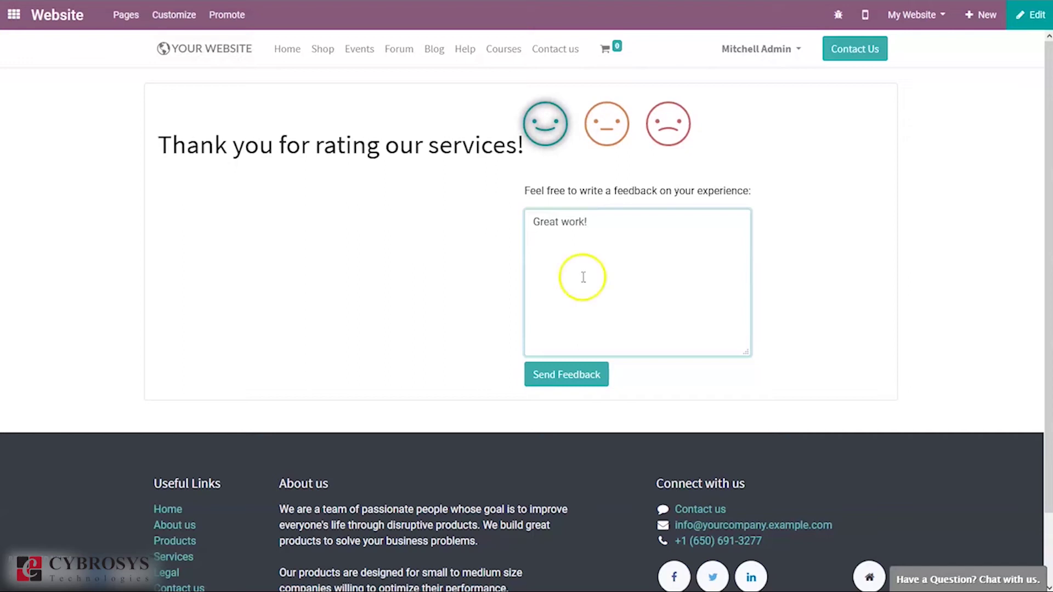
click(547, 377)
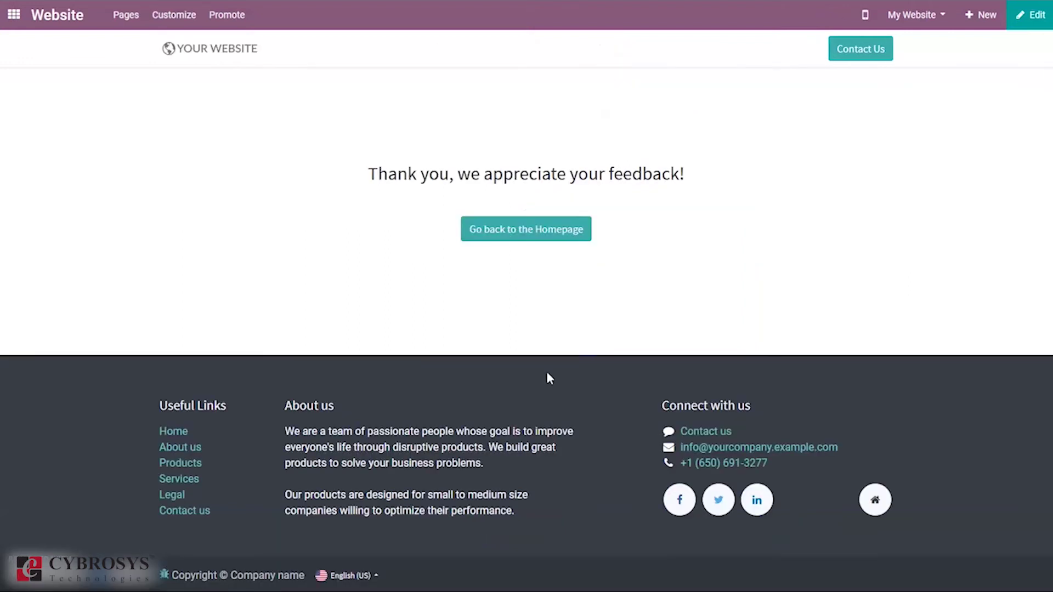
Open the Project app through a 'pro' search and check AGR - S00047's 100% happy rating.
click(19, 16)
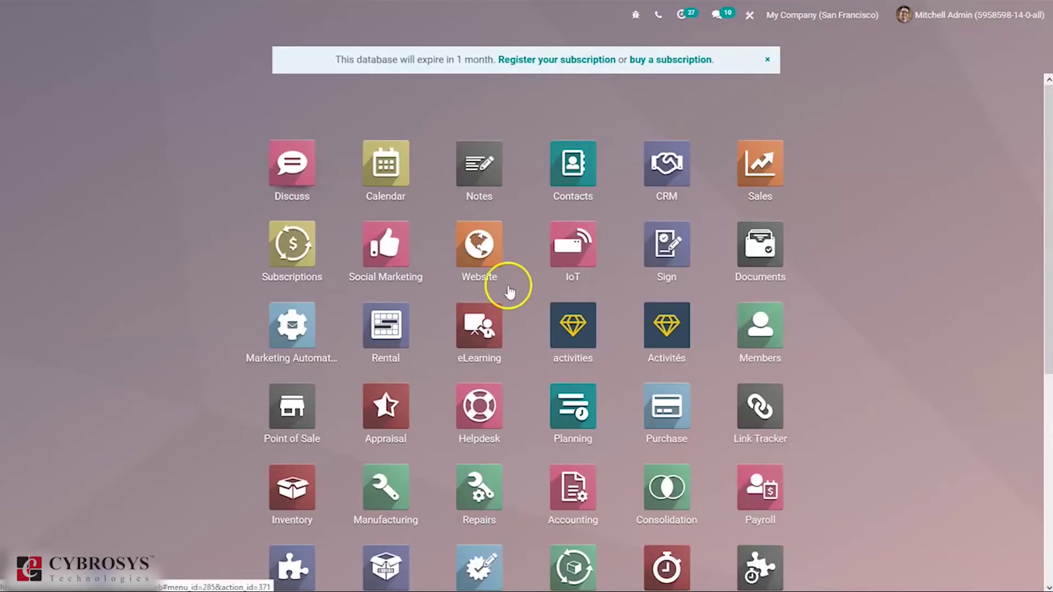
text(pro)
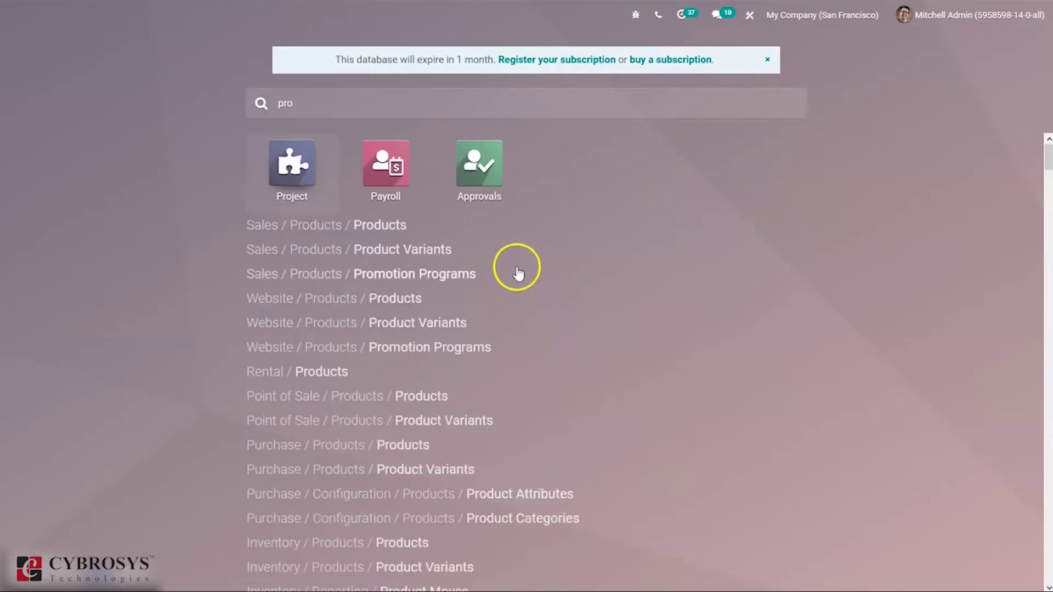
click(285, 180)
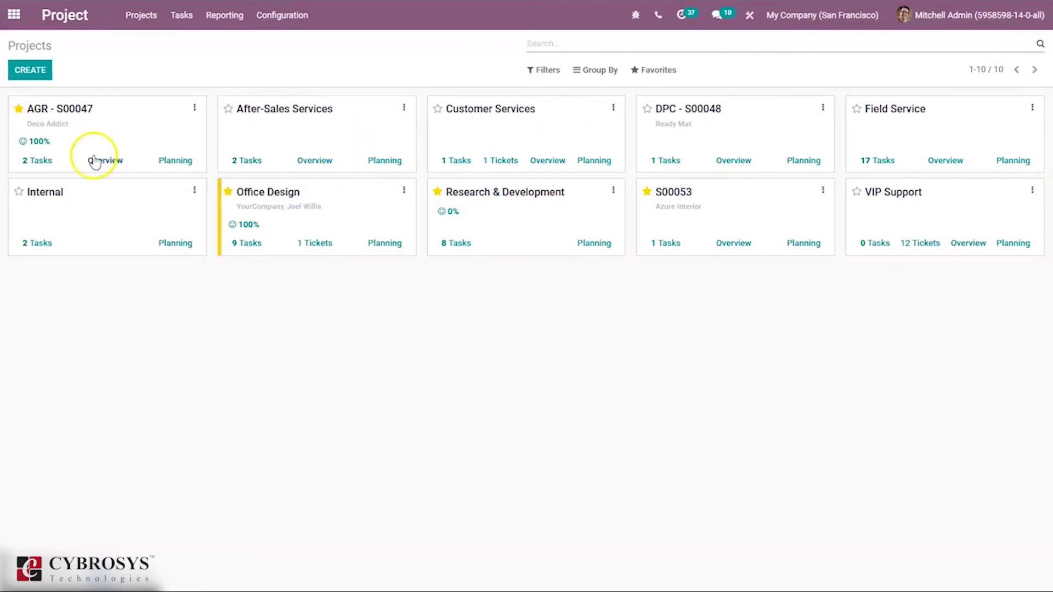
mouse_move(40, 148)
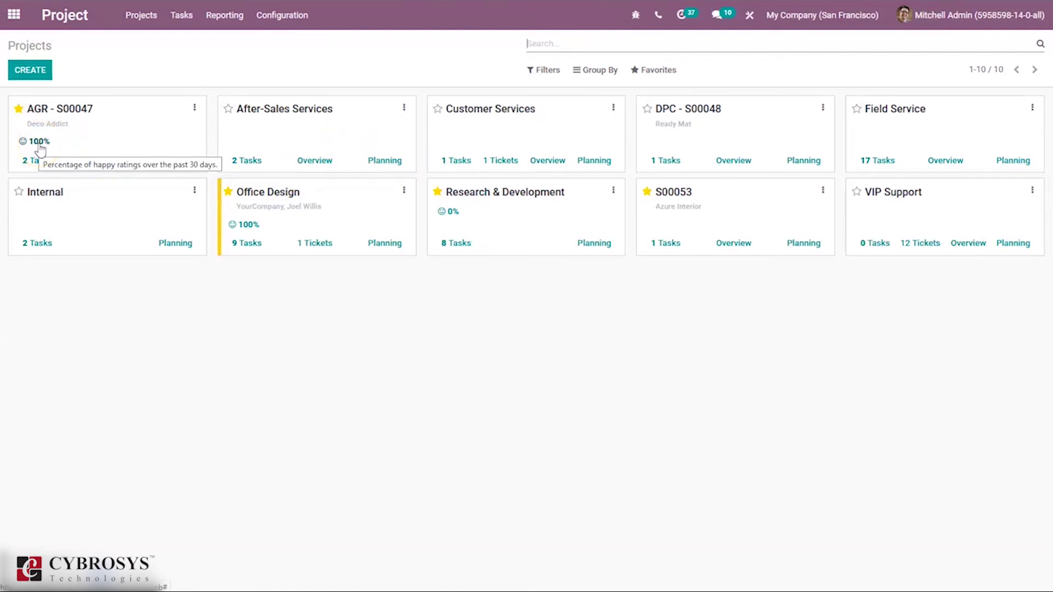
click(35, 162)
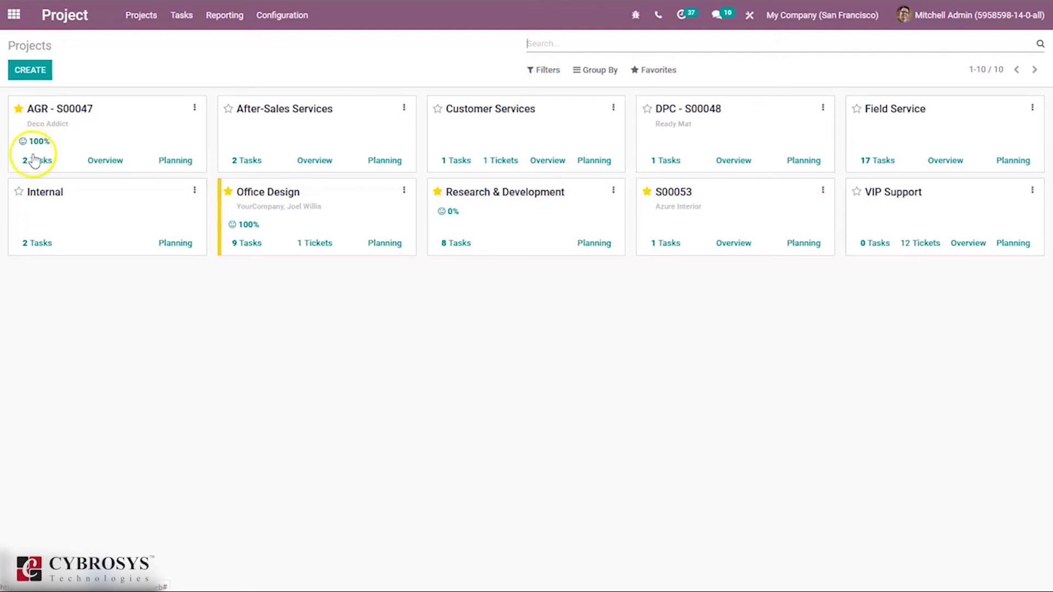
Open AGR - S00047's tasks, check Senior Architect's Satisfied rating, and unfold the Done (3) column.
click(35, 162)
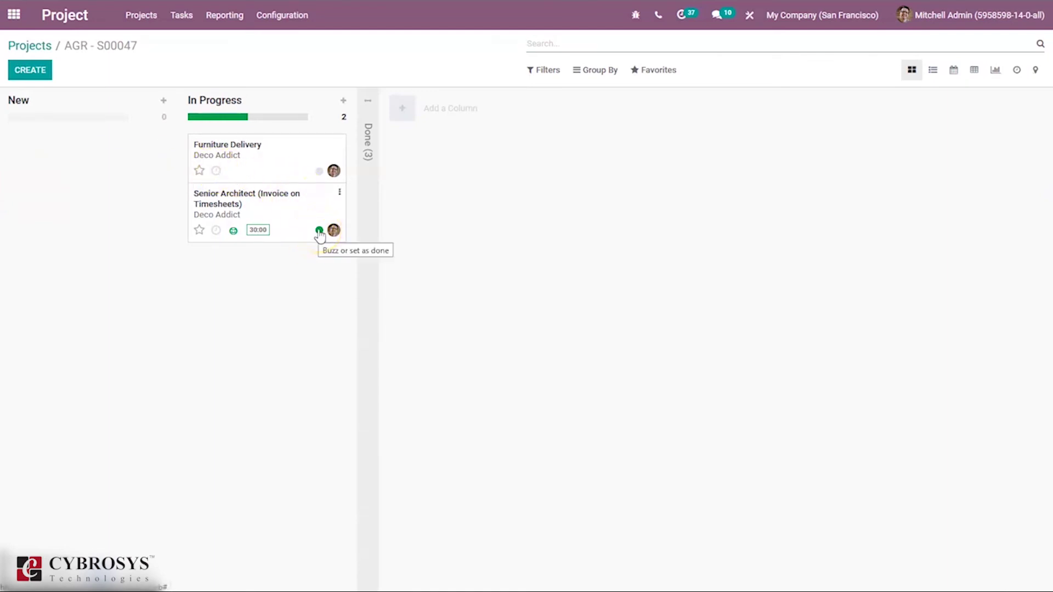
mouse_move(235, 237)
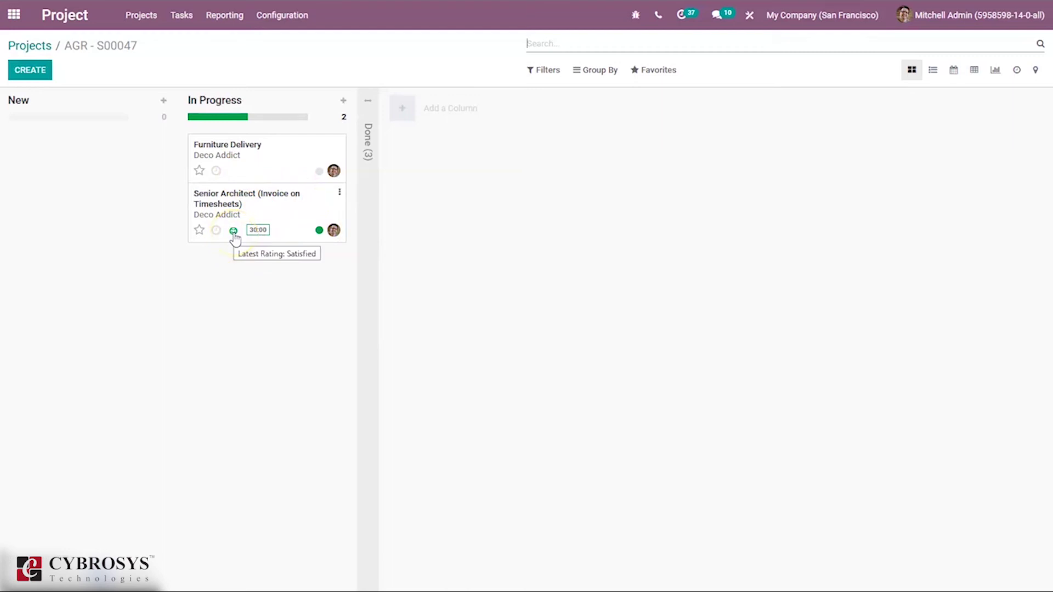
click(368, 154)
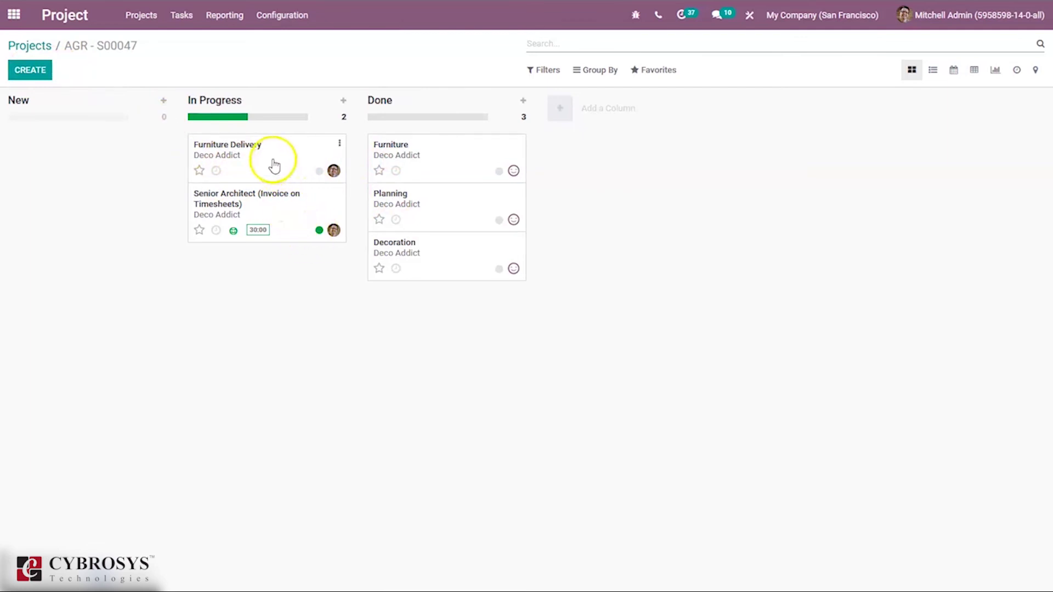
Move the Furniture Delivery task into Done, then open the Settings app.
drag(291, 164, 468, 327)
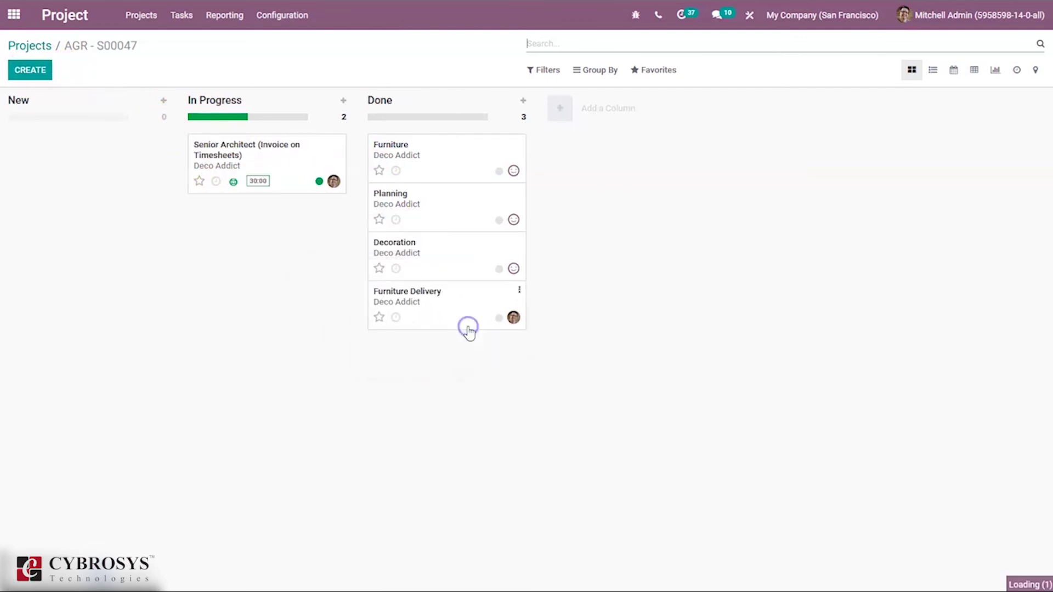
click(5, 21)
text(se)
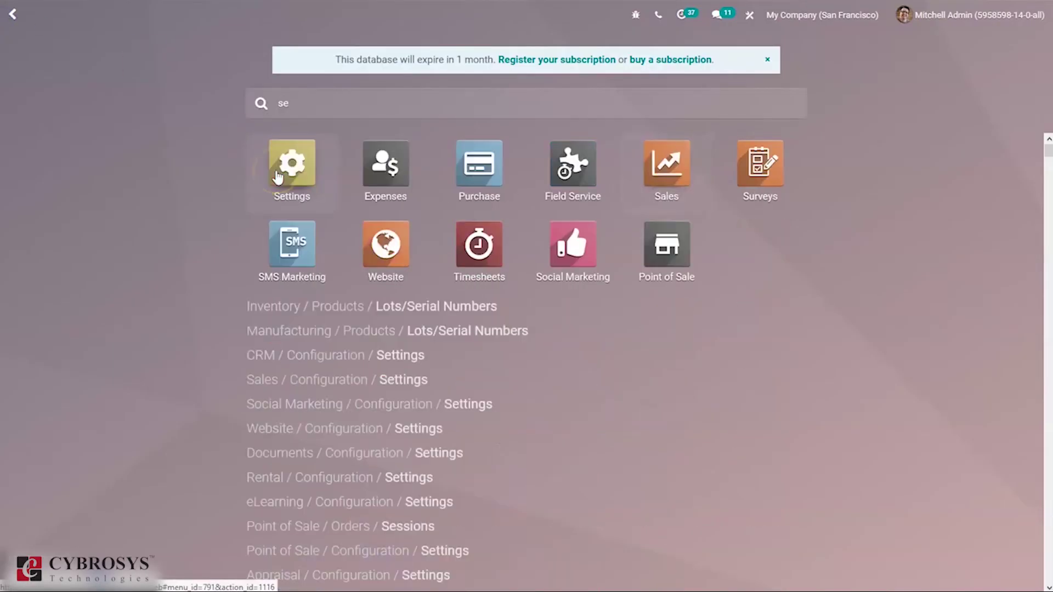
click(278, 165)
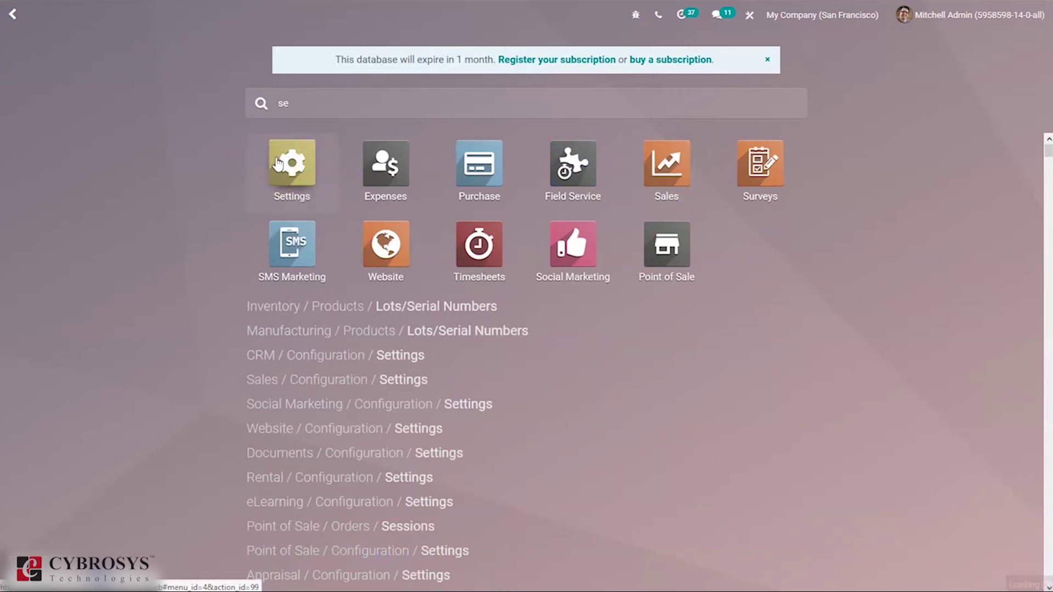
click(278, 184)
click(295, 180)
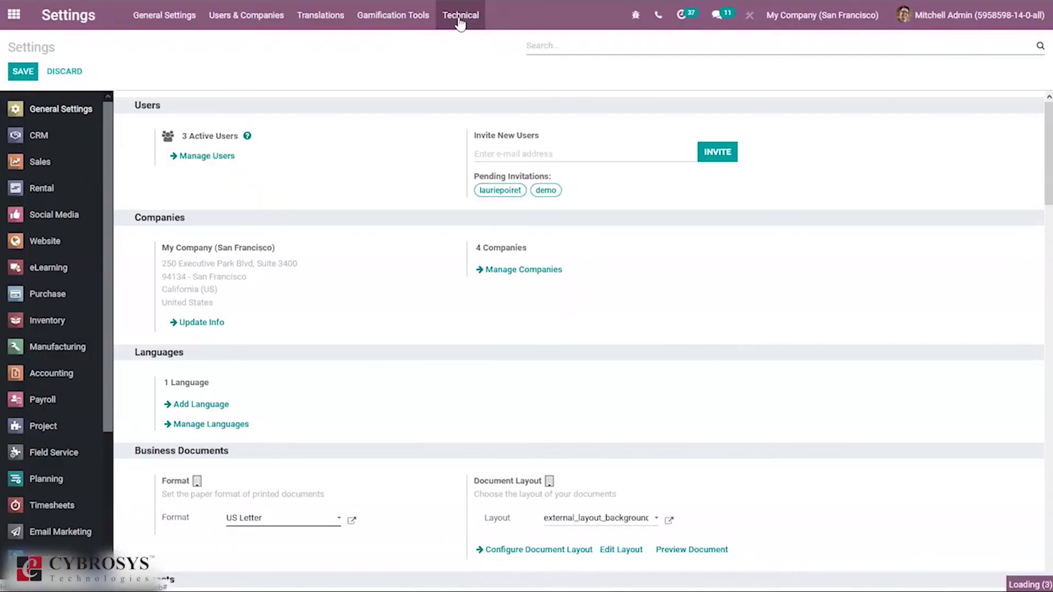
In Technical > Emails, open the Satisfaction Survey email for Furniture Delivery.
click(460, 14)
click(493, 233)
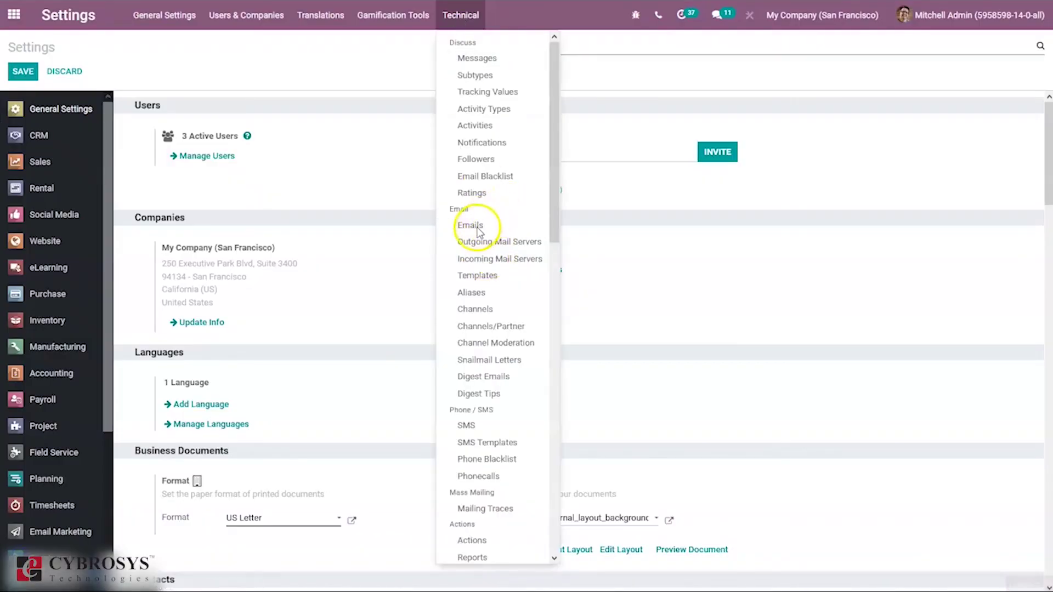
click(476, 227)
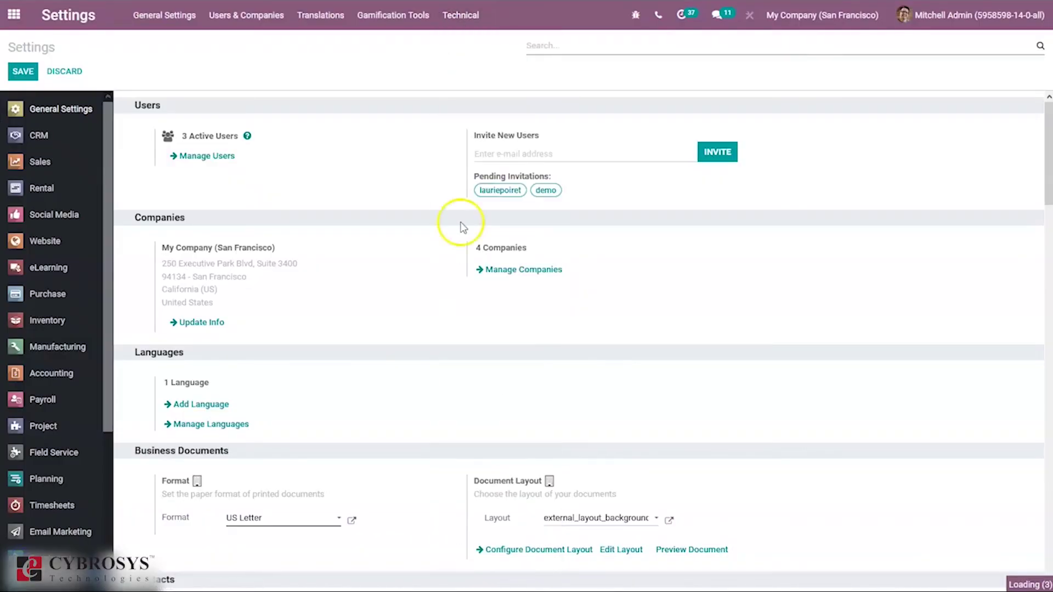
click(461, 14)
click(491, 226)
click(573, 124)
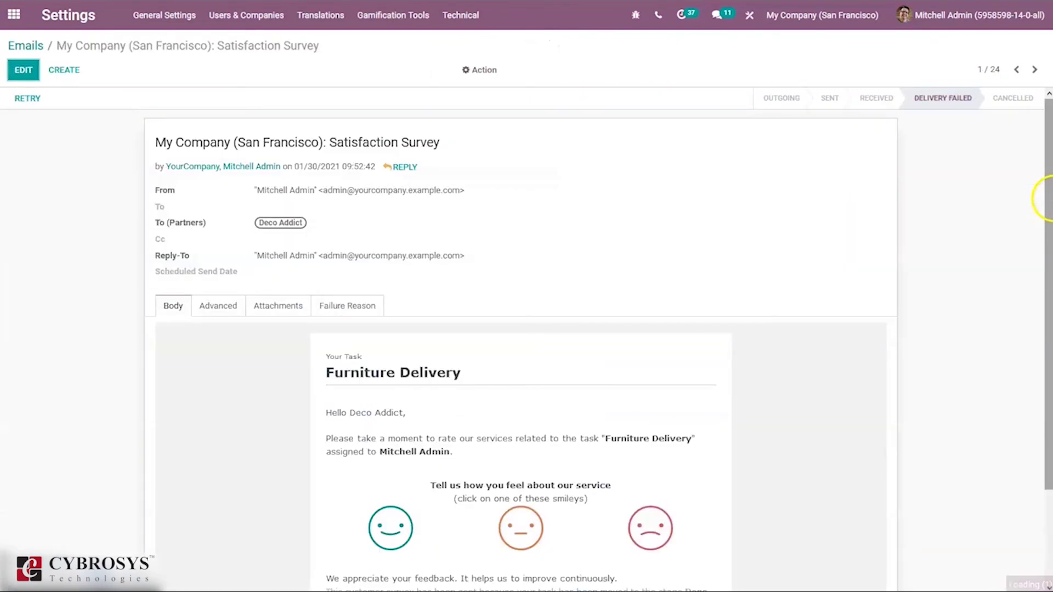
Rate the Furniture Delivery task with the middle, neutral smiley in the survey email.
drag(1045, 200, 1049, 300)
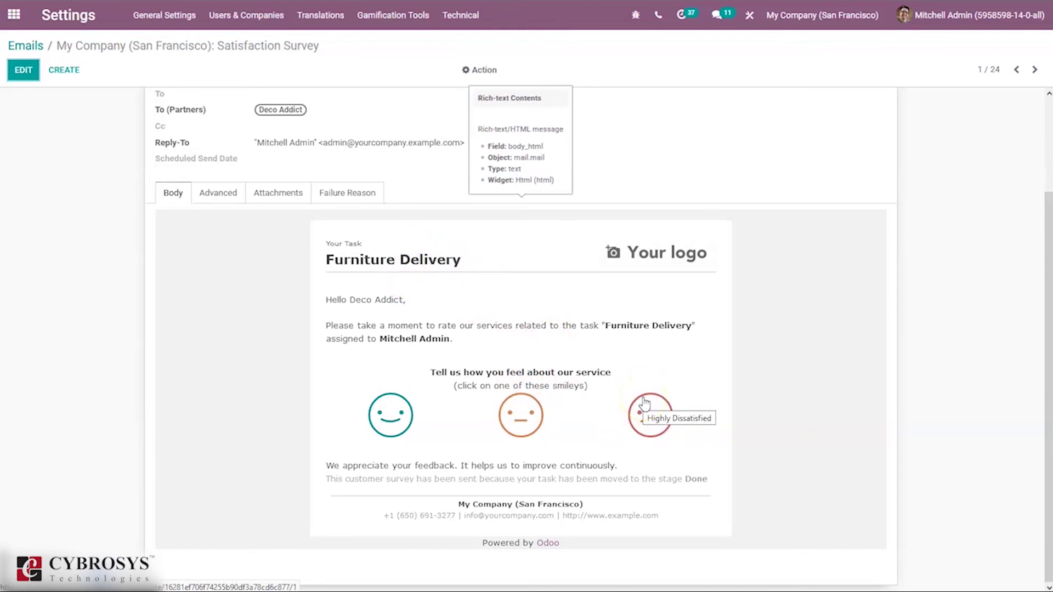
click(521, 412)
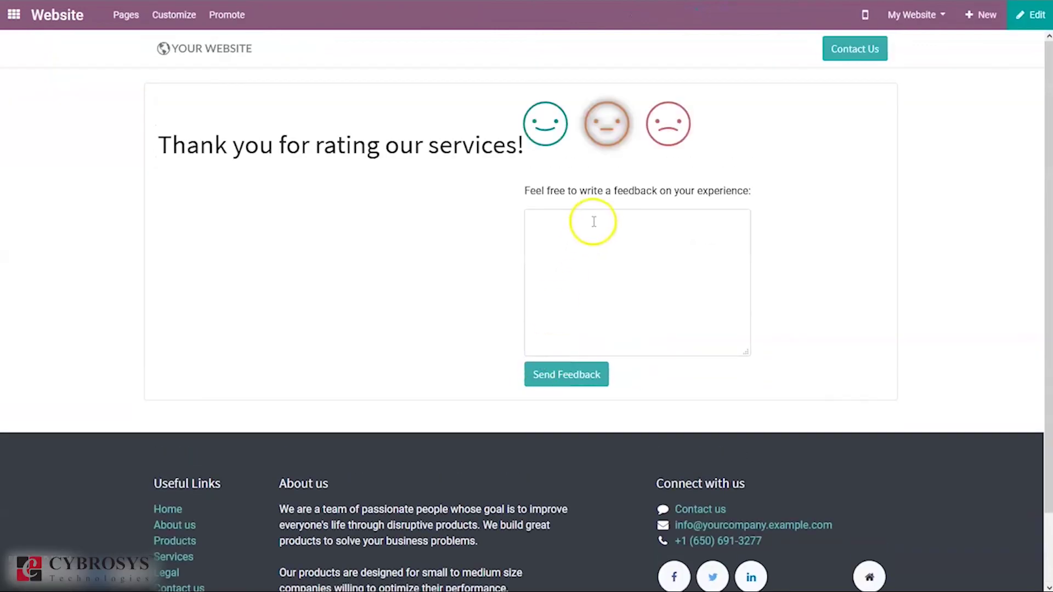
Send the feedback 'Need improvement' with the neutral rating and return to the apps menu.
click(589, 234)
text(Nee)
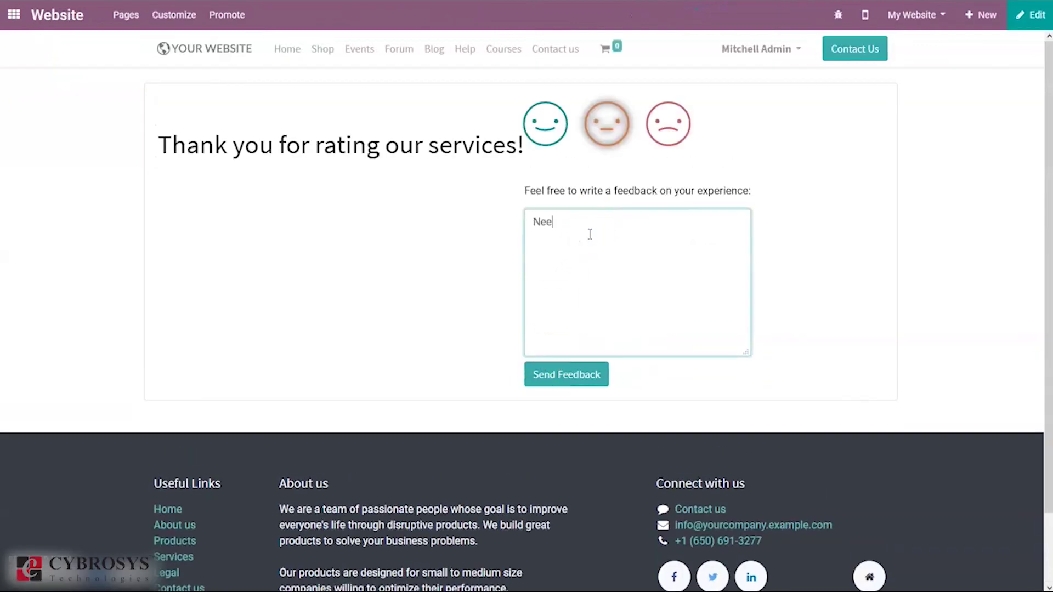
text(d improvement)
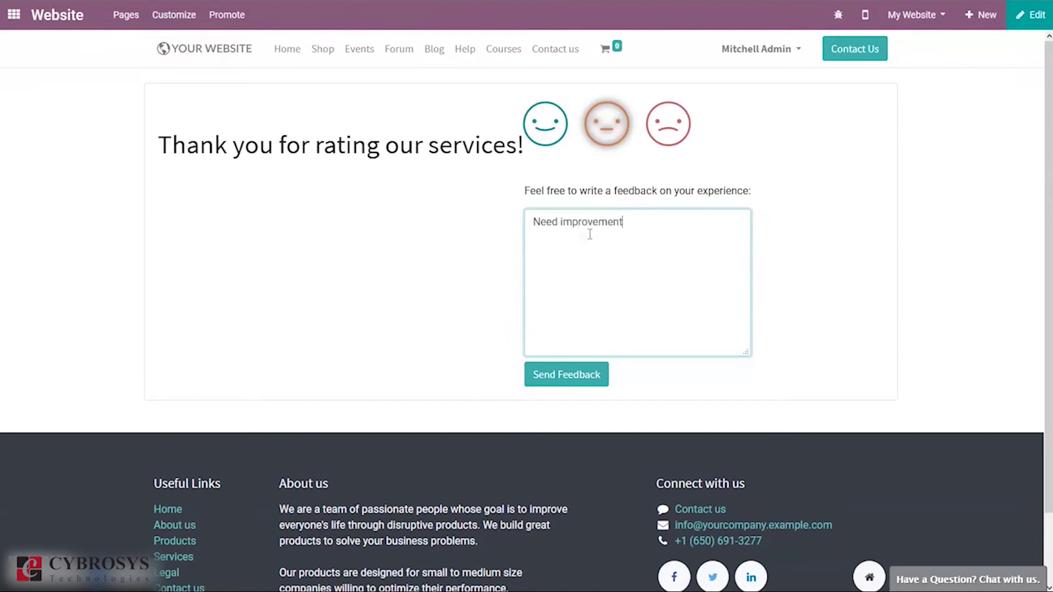
click(547, 379)
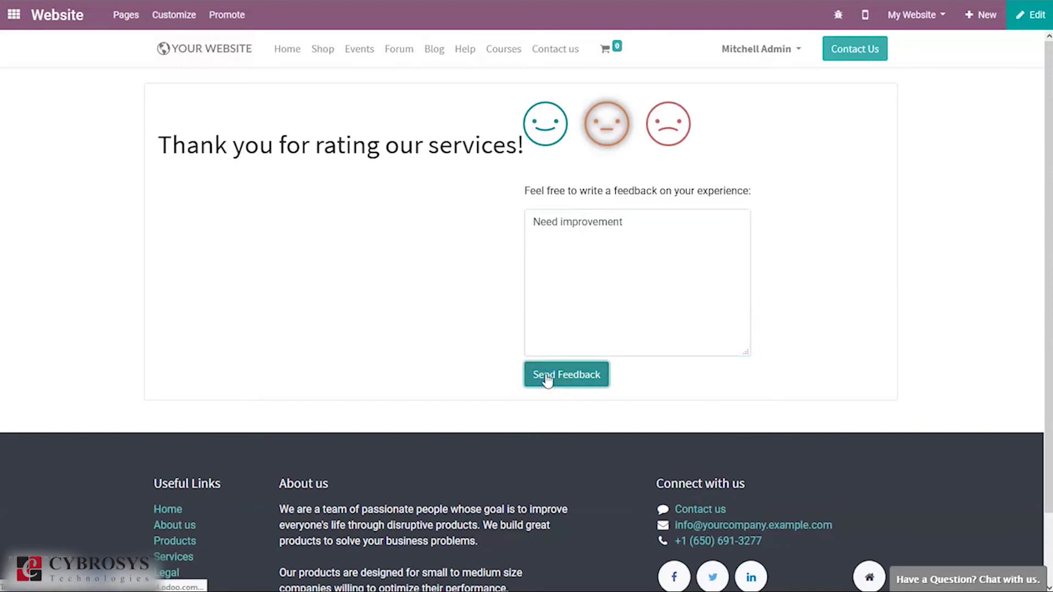
mouse_move(121, 2)
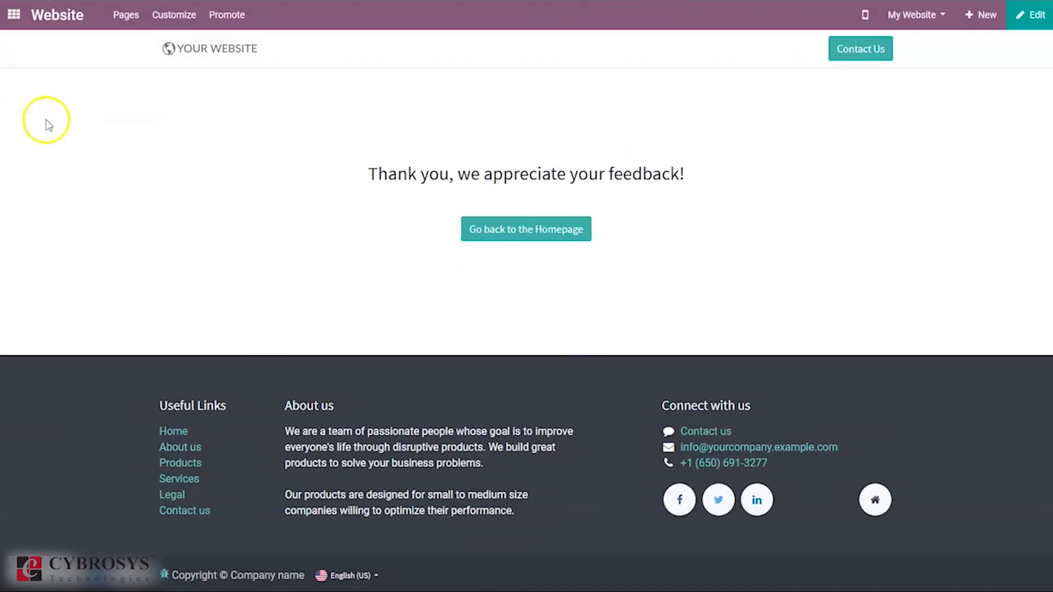
click(6, 20)
Open the Project app and AGR - S00047's tasks with Done expanded to see Furniture Delivery's rating.
click(287, 124)
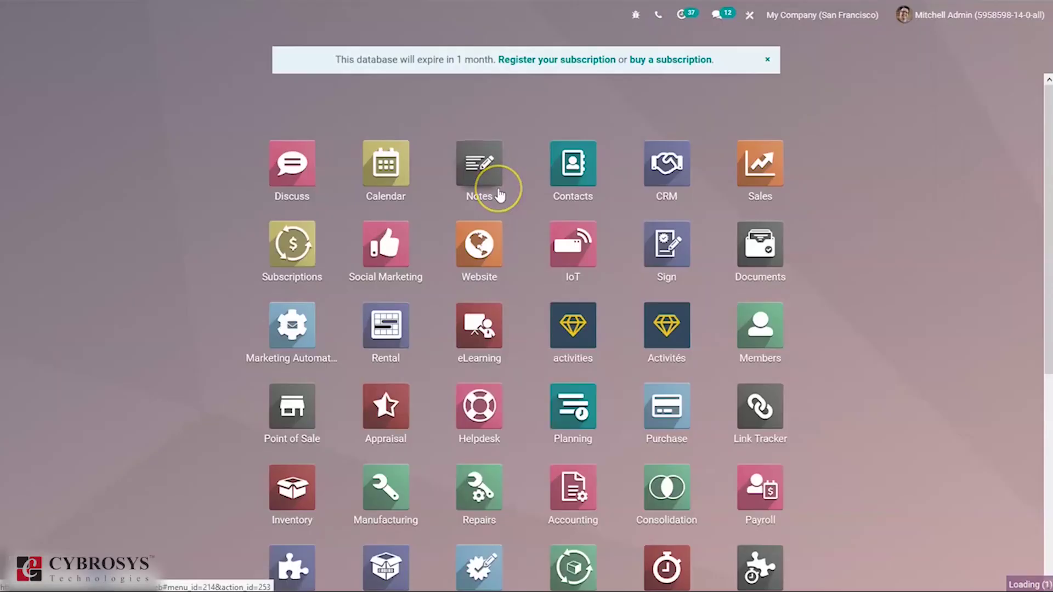
text(p)
click(654, 194)
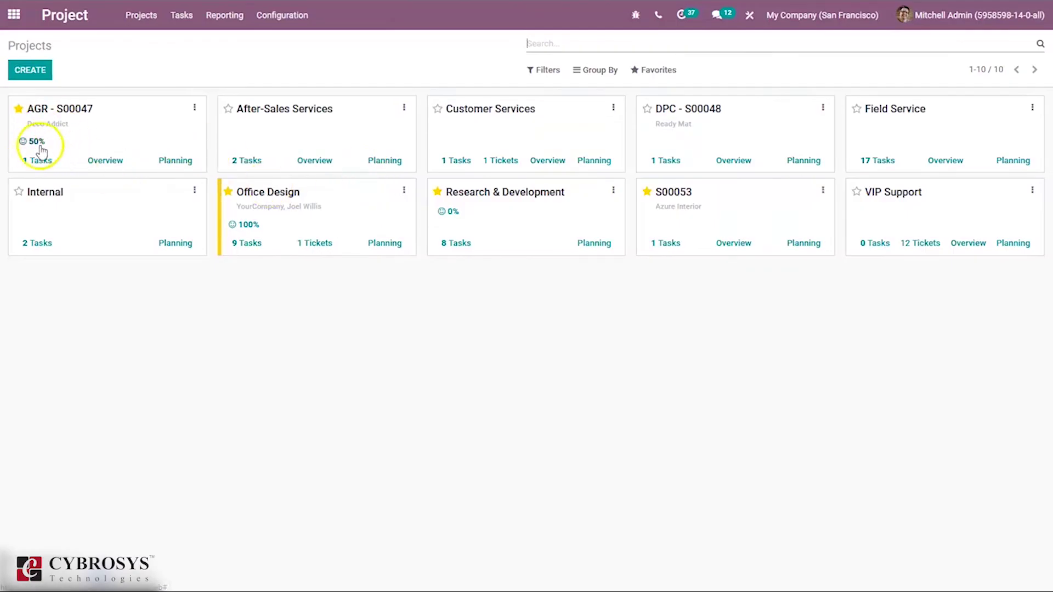
mouse_move(40, 148)
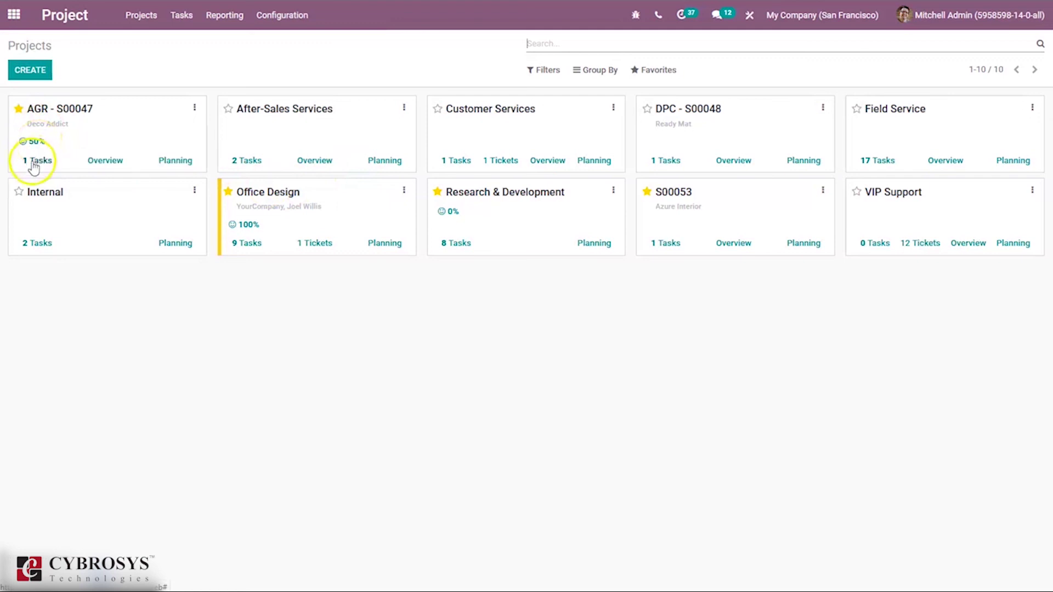
click(33, 162)
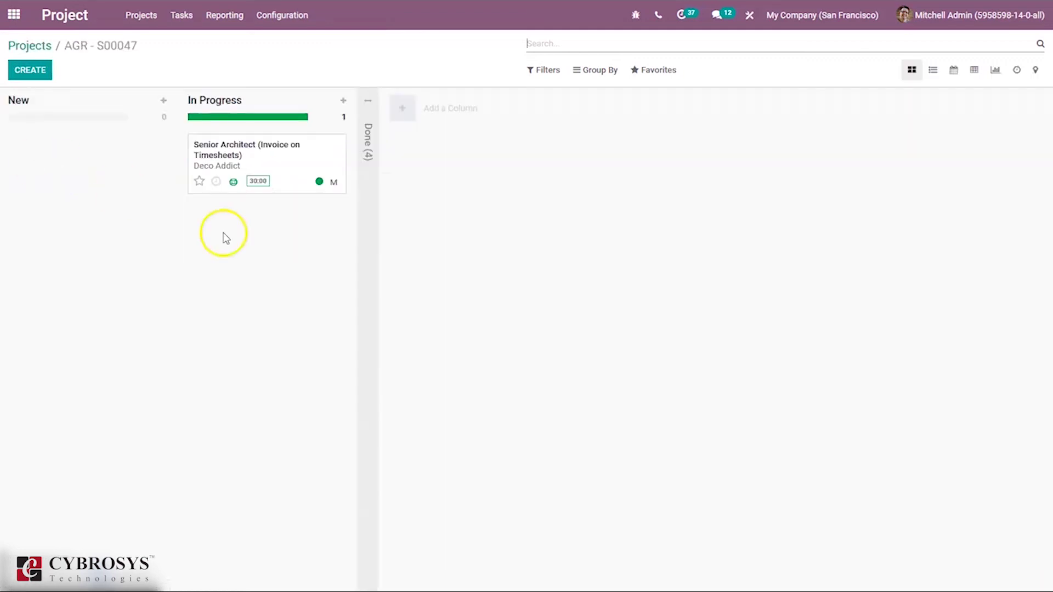
click(367, 154)
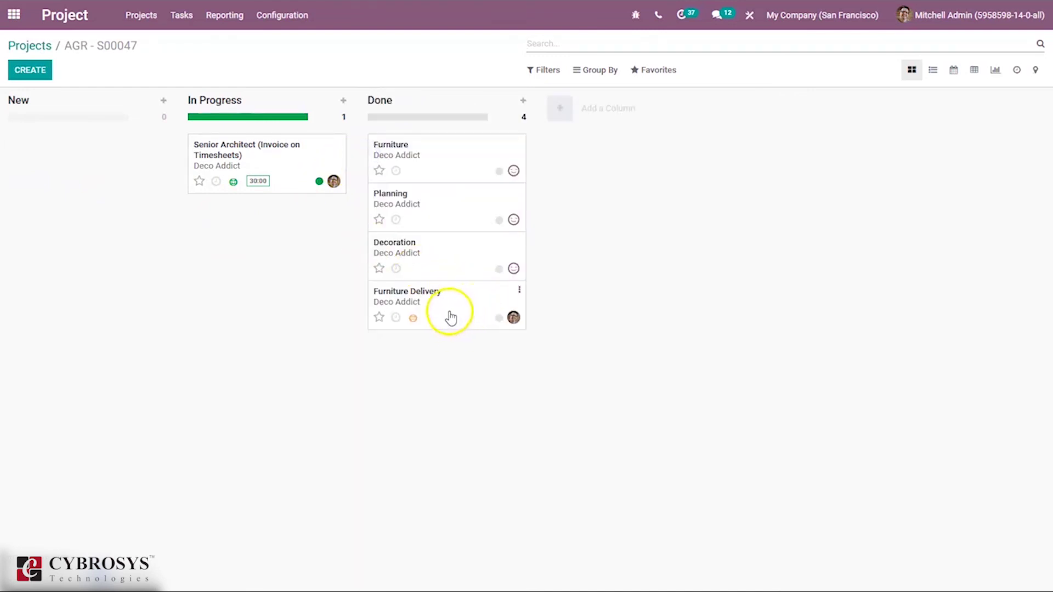
mouse_move(413, 323)
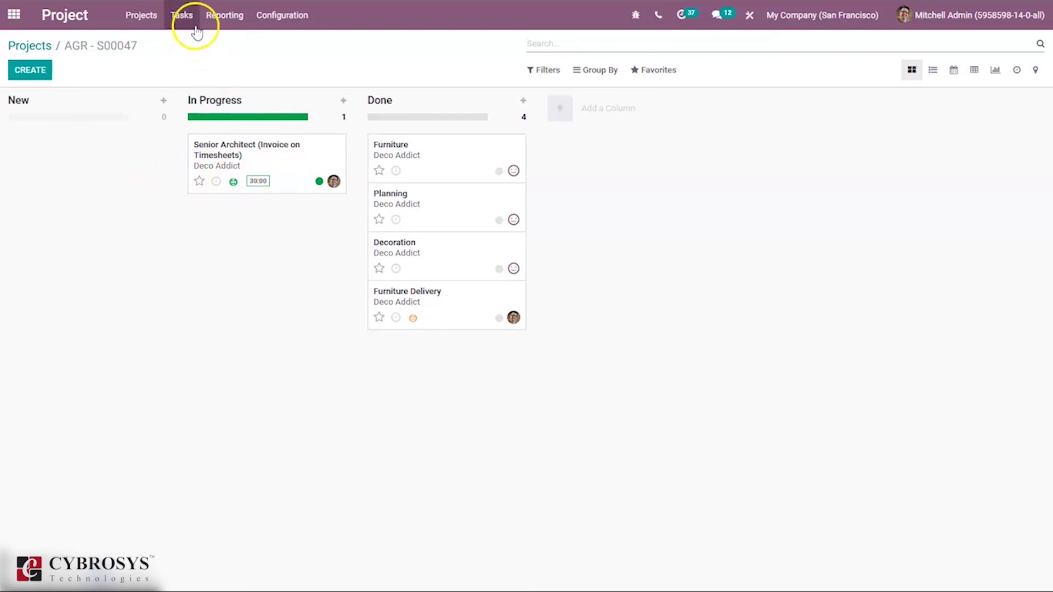
Open Reporting > Customer Ratings and review the 5 ratings with their comments and dates.
click(225, 23)
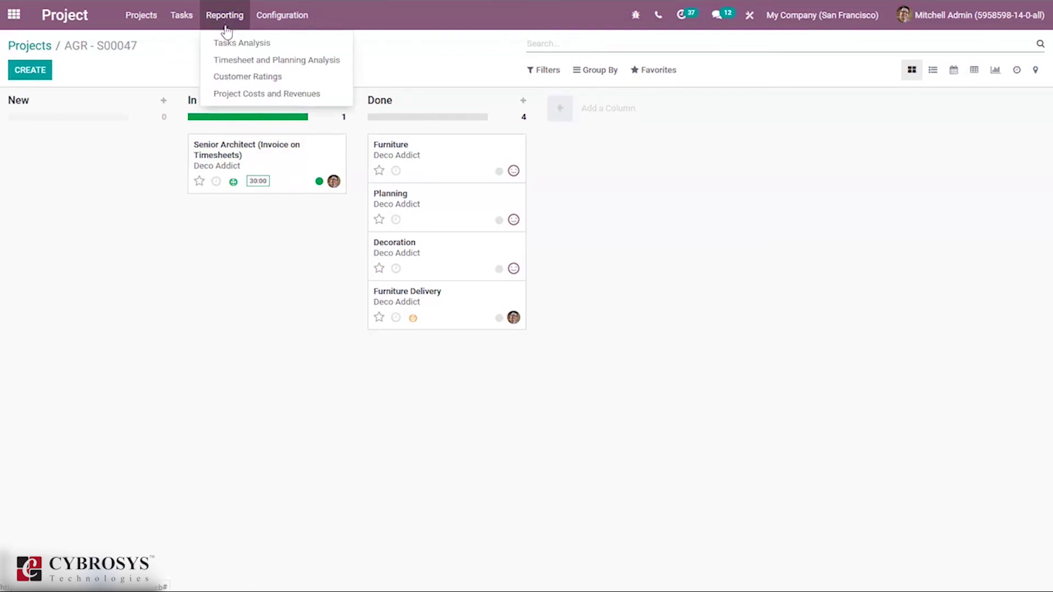
click(232, 77)
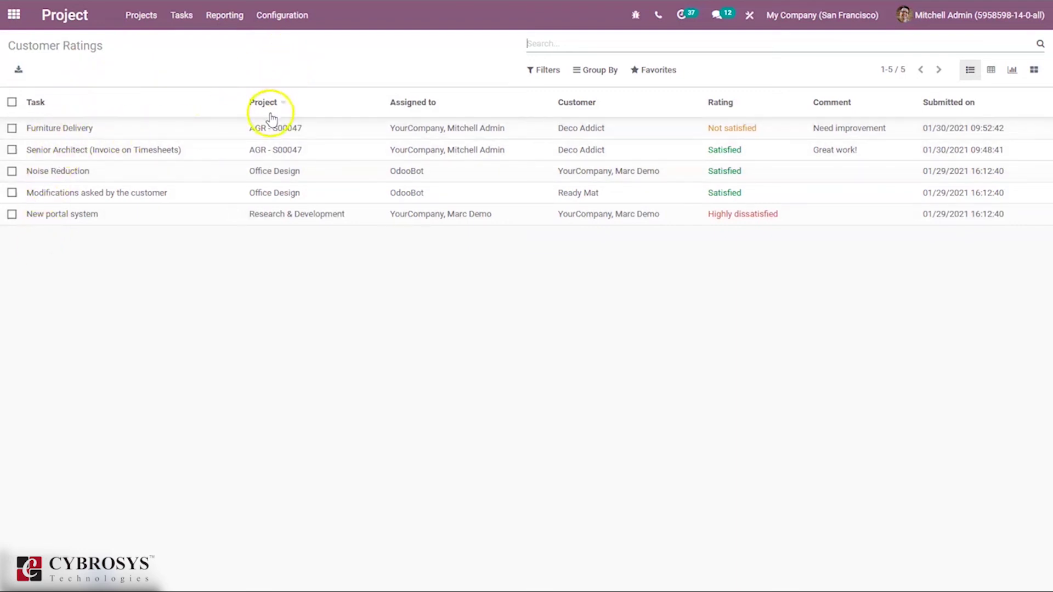
mouse_move(265, 107)
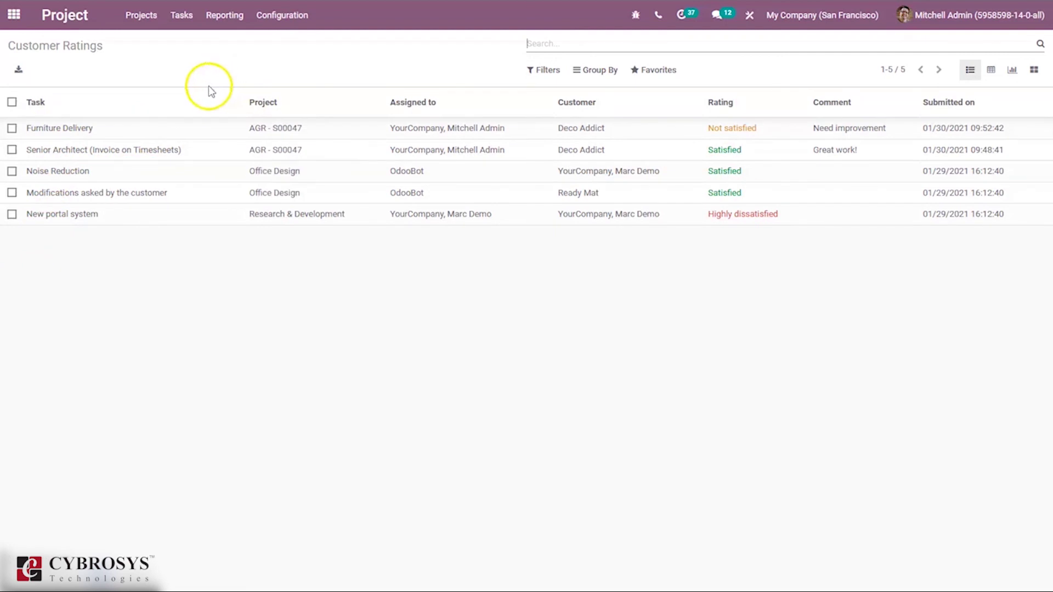
mouse_move(464, 110)
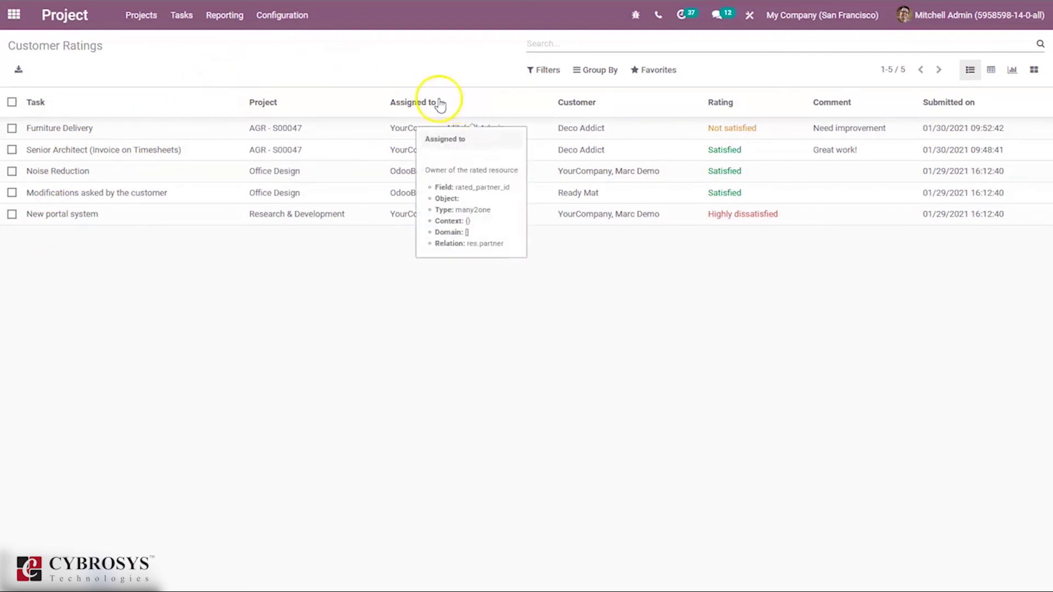
mouse_move(583, 106)
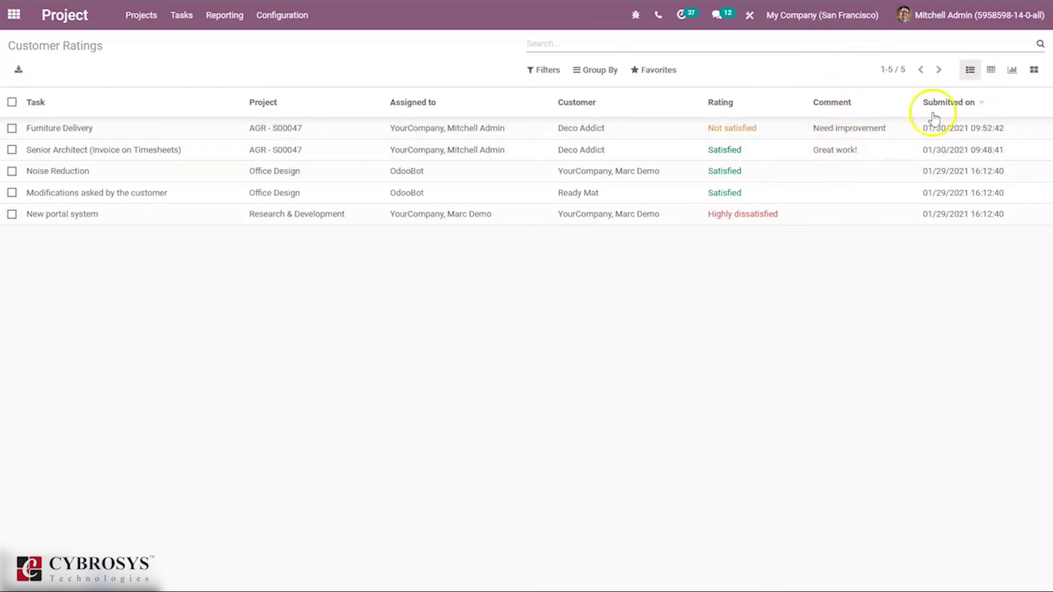
Go back to Projects to compare AGR - S00047's 50% and Office Design's 100% happy ratings.
click(144, 22)
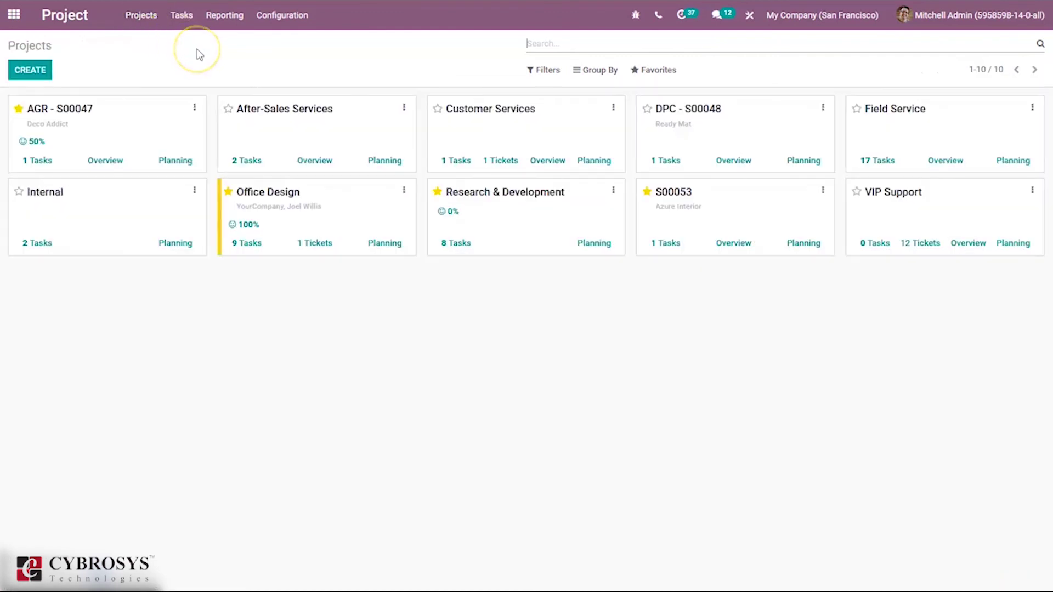
click(104, 330)
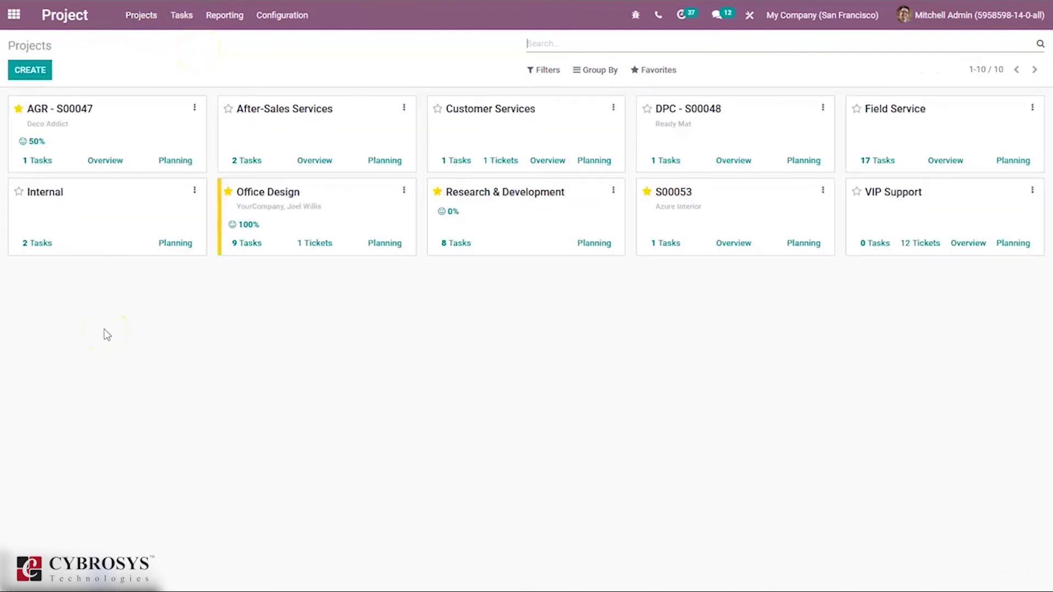